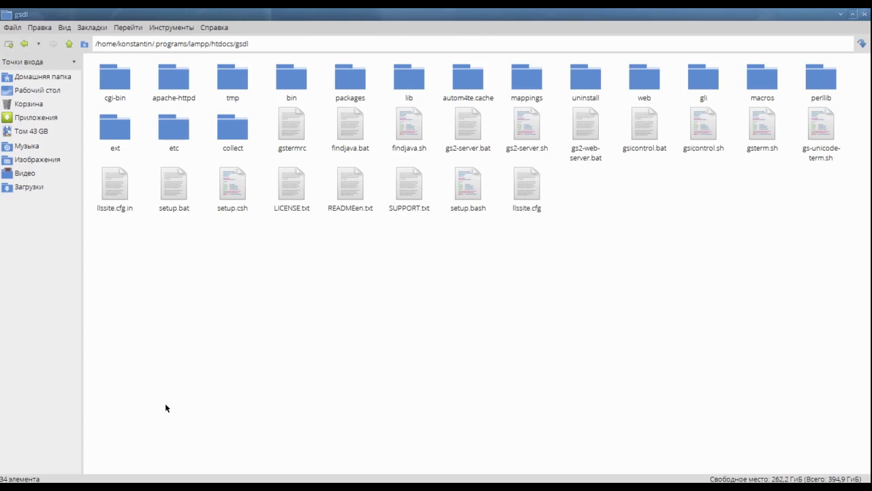
- Launch the Greenstone Librarian Interface by running gli.sh from the gli folder in a terminal, and dismiss the PDFBox extension warning
double_click(701, 81)
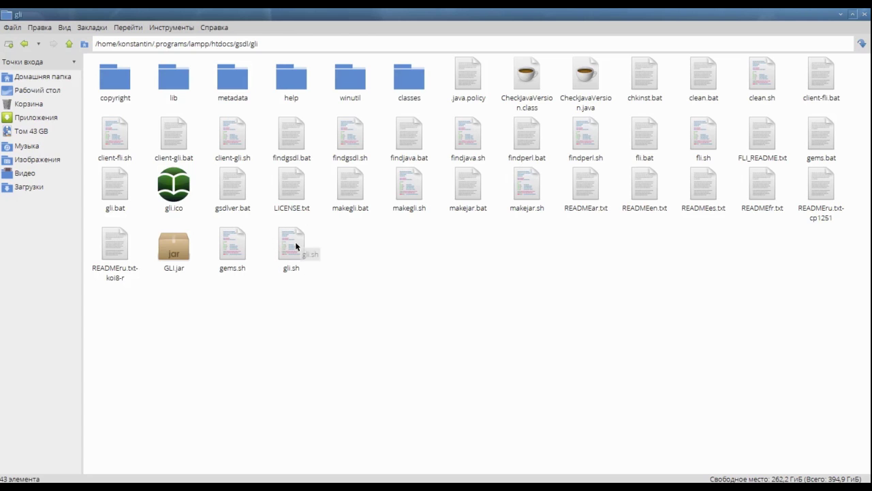
double_click(293, 244)
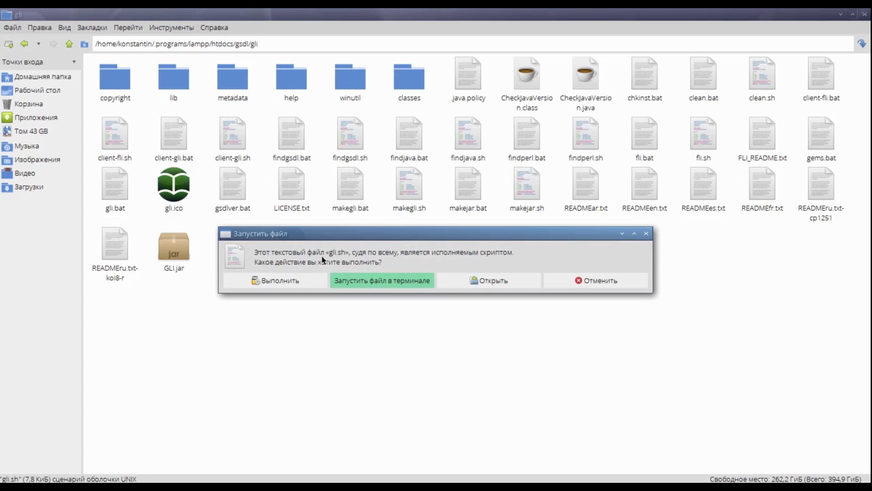
click(361, 276)
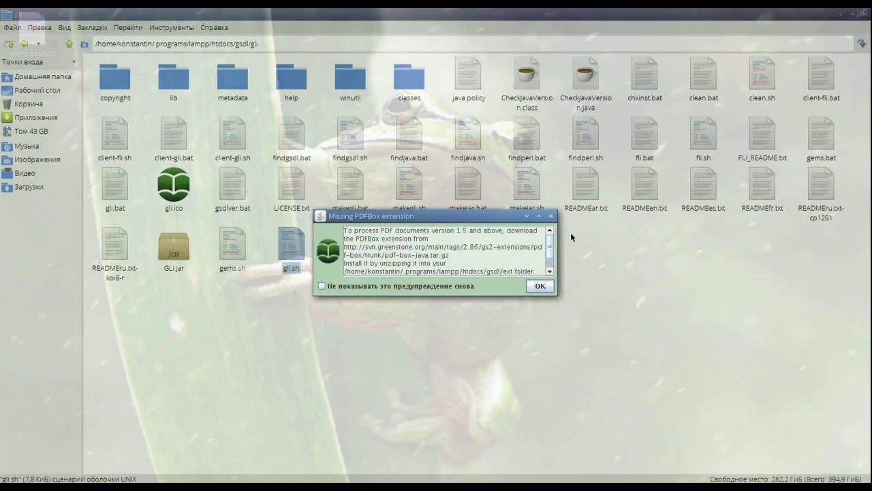
click(539, 286)
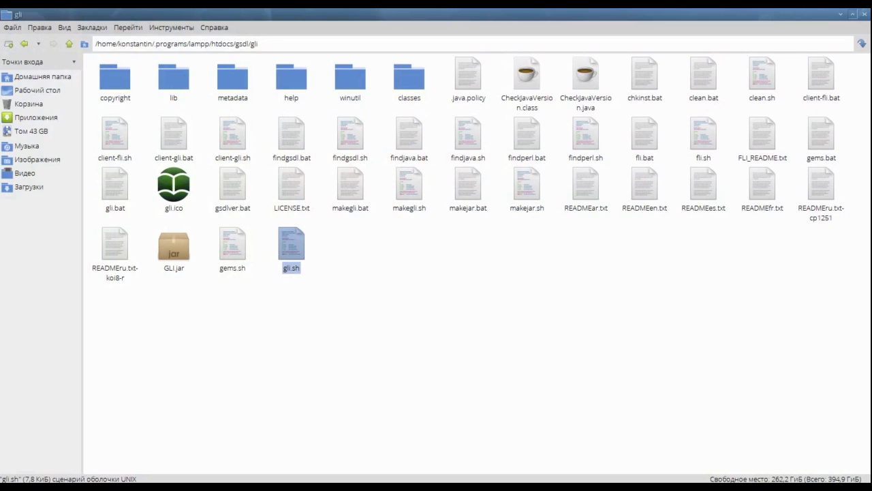
- Locate the Greenstone launcher among the installed education and literature applications
click(5, 485)
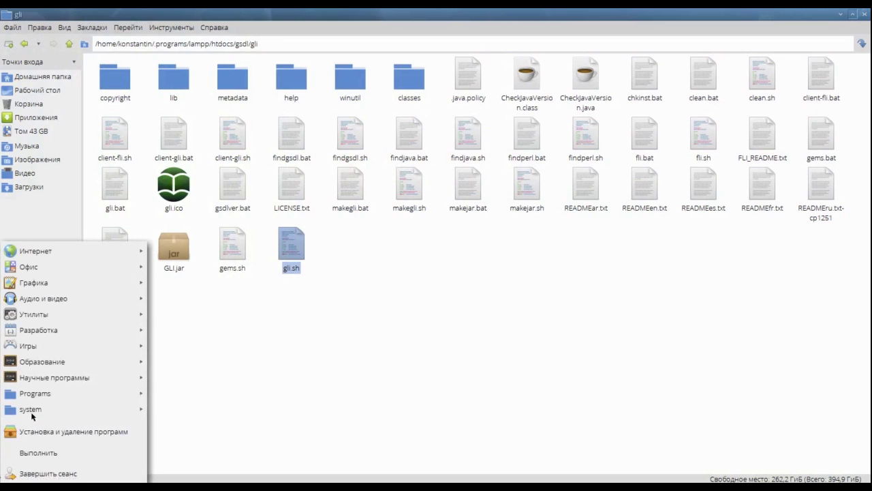
mouse_move(66, 362)
mouse_move(189, 364)
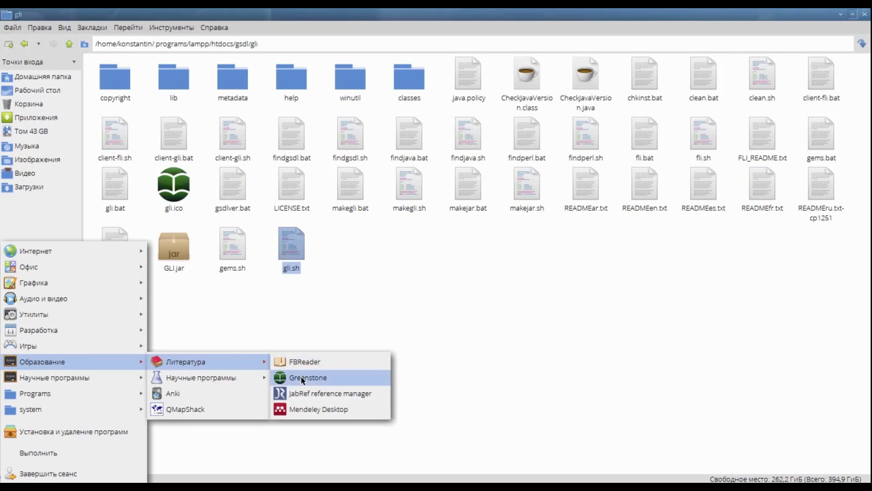
click(377, 288)
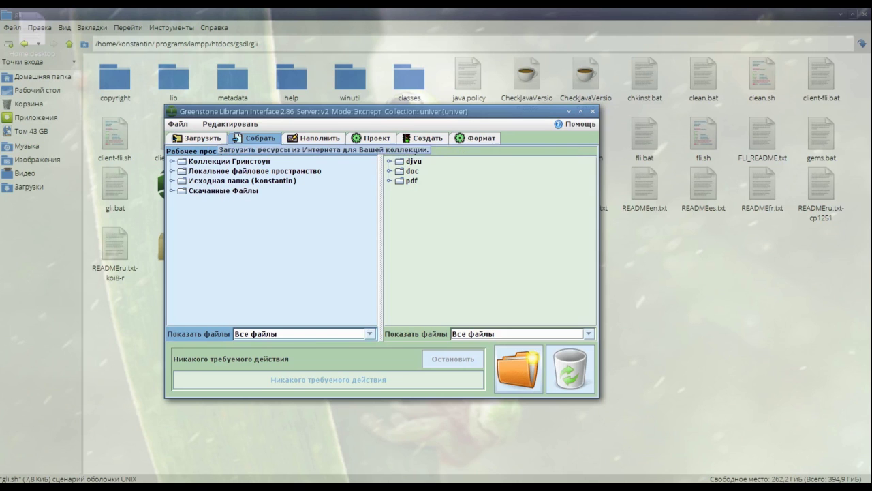
- Look through the Greenstone Librarian Interface sections for downloading, gathering, enriching, designing and creating a collection
click(188, 137)
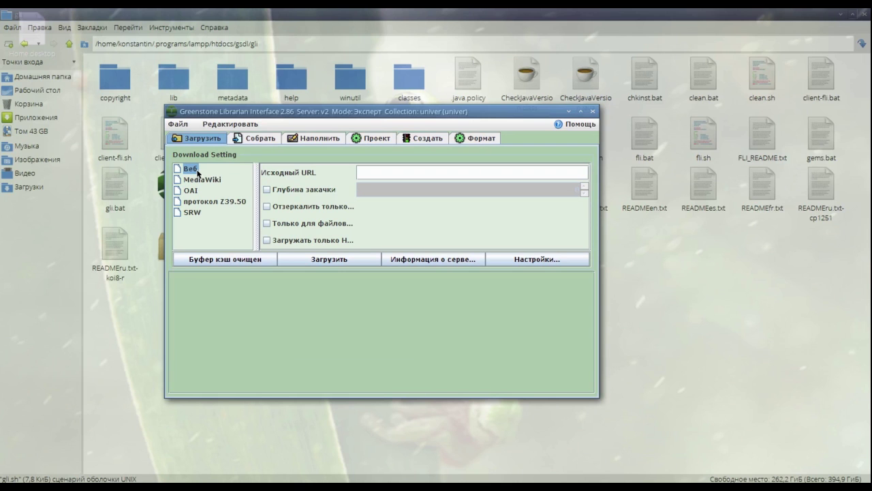
click(247, 140)
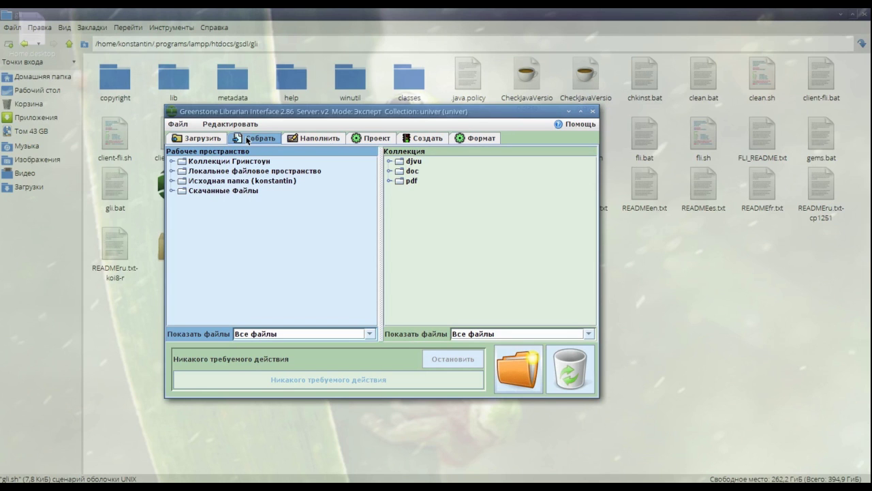
click(308, 139)
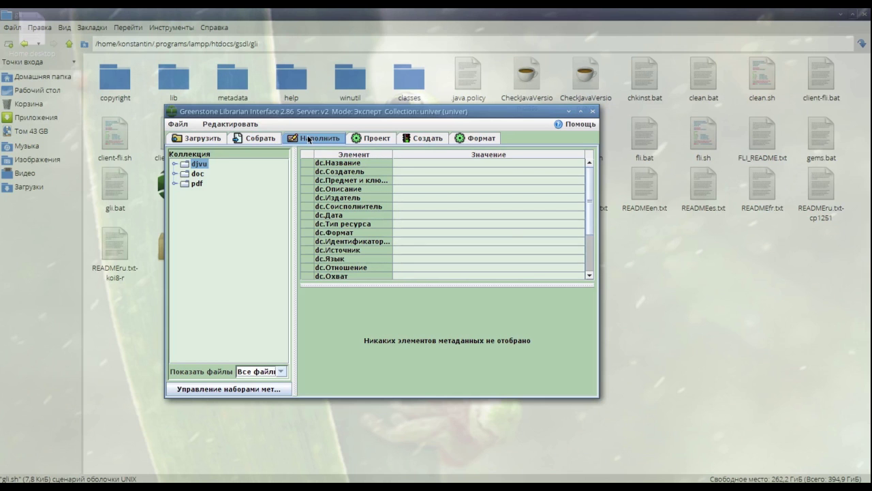
click(367, 139)
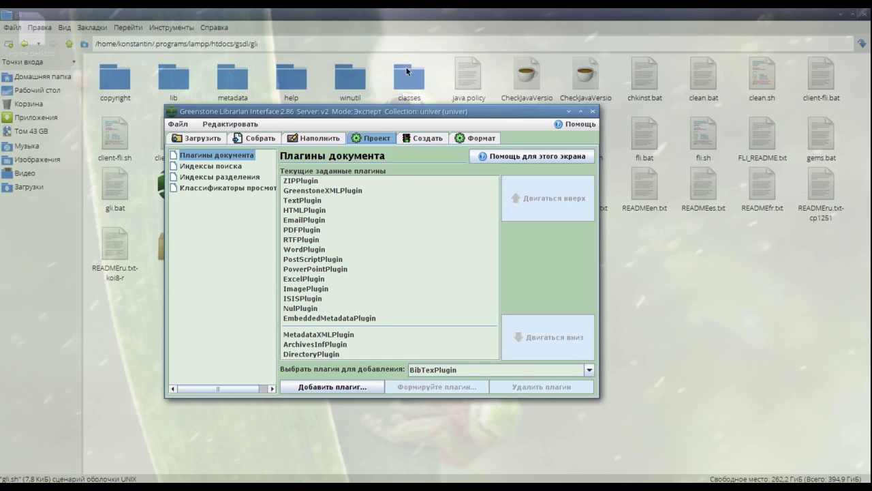
click(423, 139)
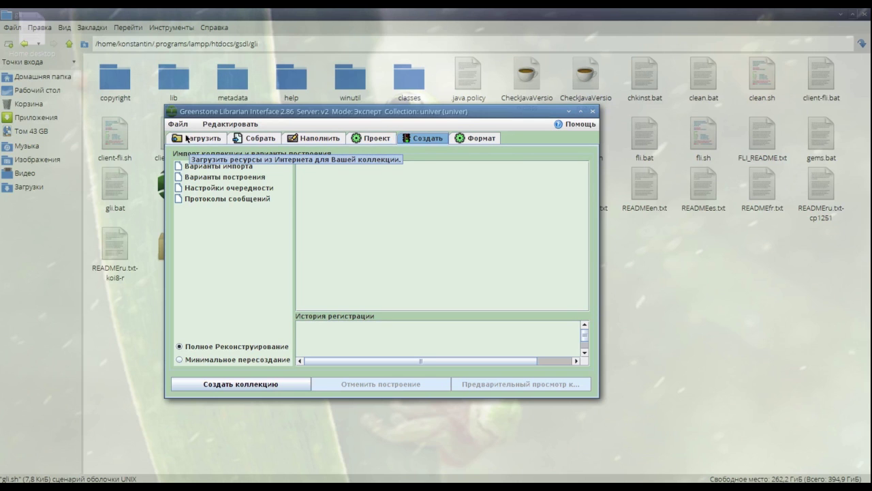
- Start a new collection and title it my_books
click(179, 124)
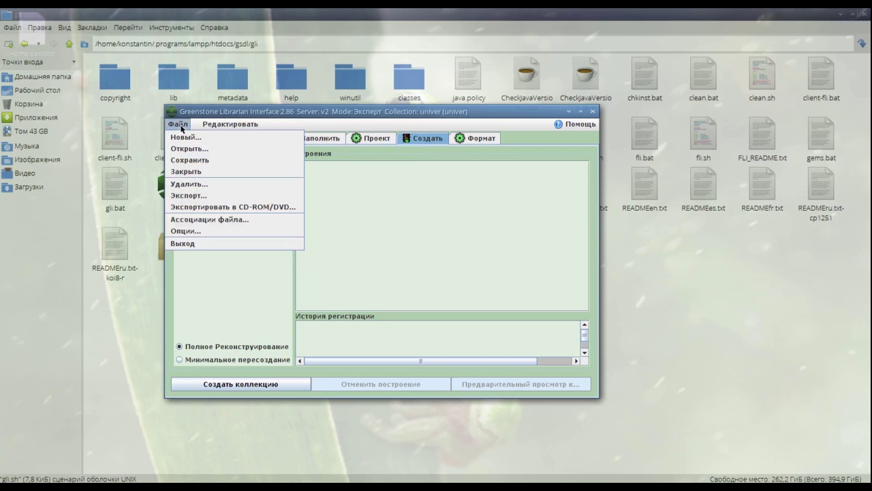
click(187, 138)
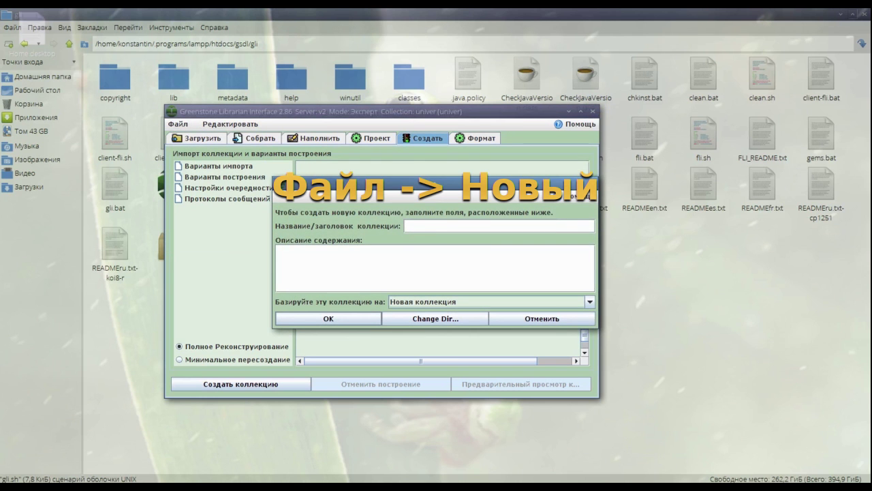
drag(435, 185, 362, 172)
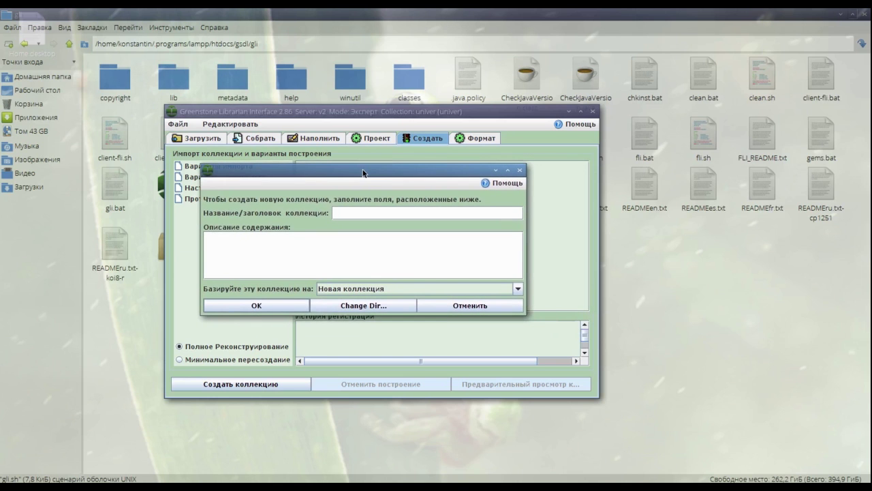
text(my)
text(_b)
text(ooks)
- Describe the content as "Моя коллекция литературы" and create the collection based on Новая коллекция
text(Моя)
text( коллекц)
text(ия л)
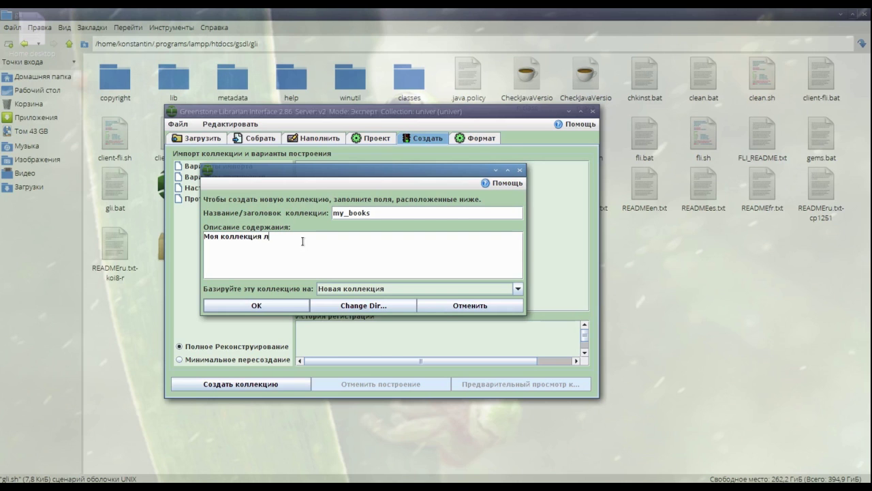
text(итераты)
key(BackSpace)
key(BackSpace)
text(туры)
click(225, 306)
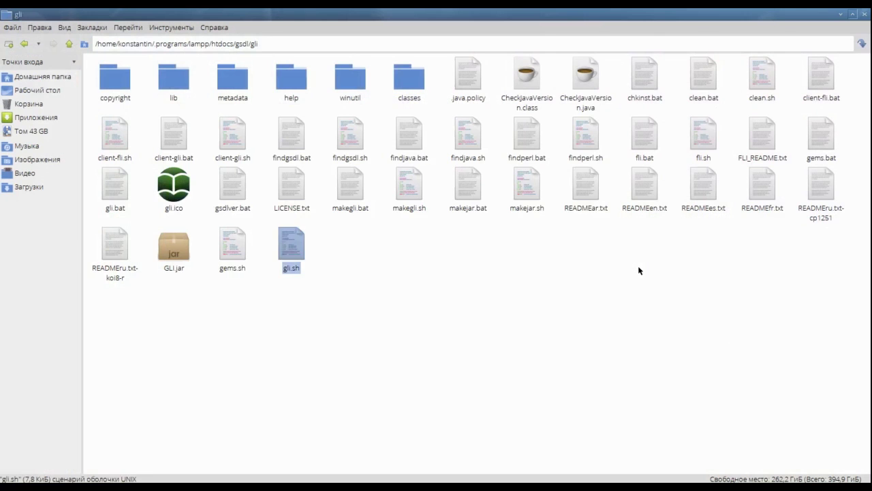
- Go to the collect folder inside gsdl in the file manager and inspect its modelcol subfolder
click(638, 270)
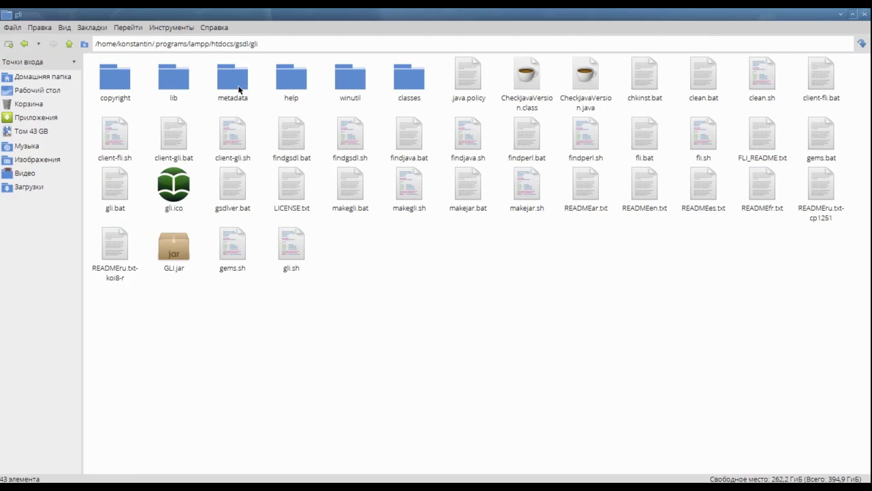
click(70, 43)
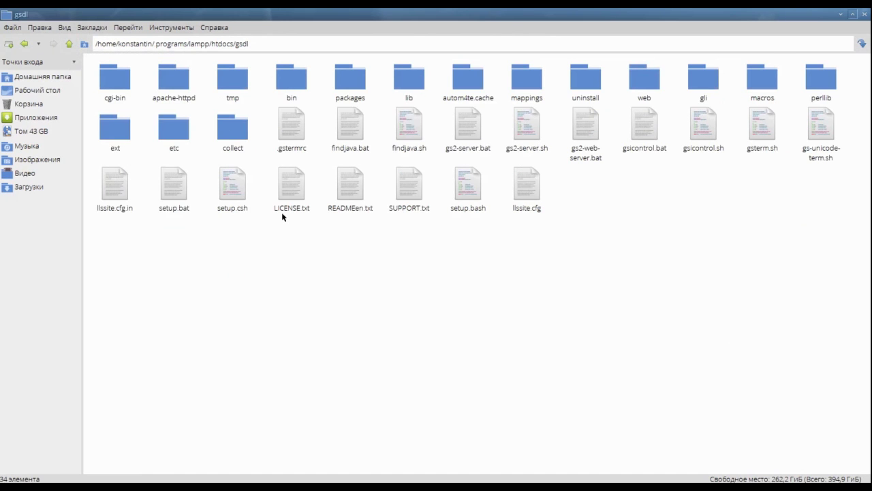
click(239, 139)
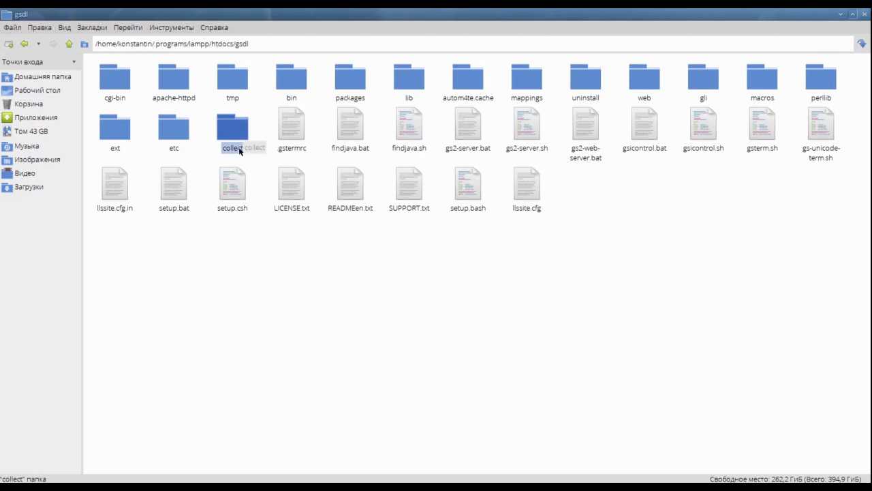
double_click(239, 149)
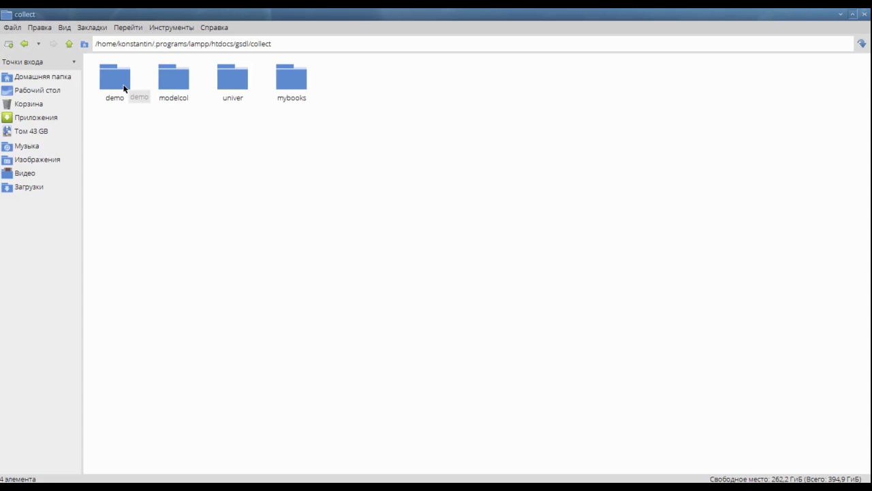
double_click(176, 84)
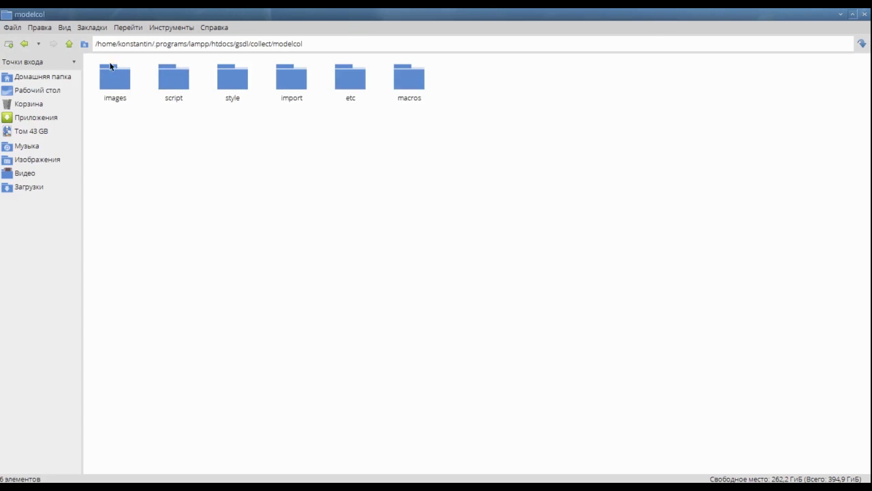
click(68, 44)
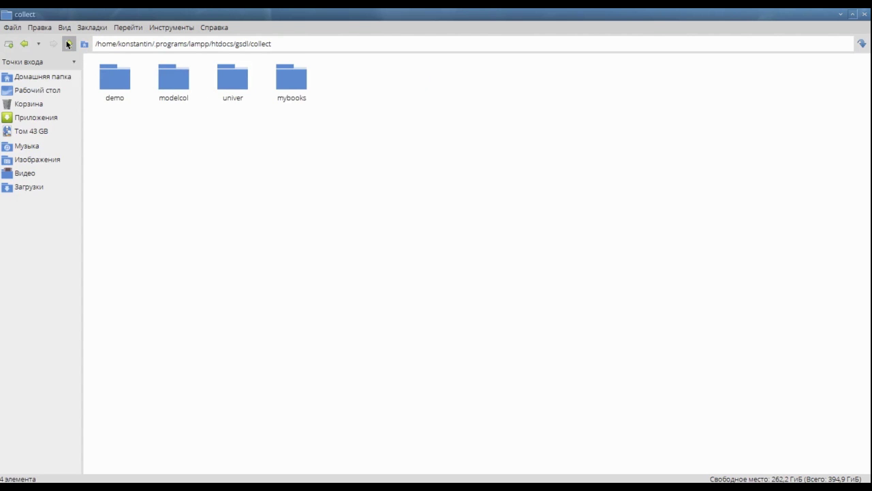
- Open the mybooks collection folder and examine the contents of its script, images and import subfolders
click(237, 86)
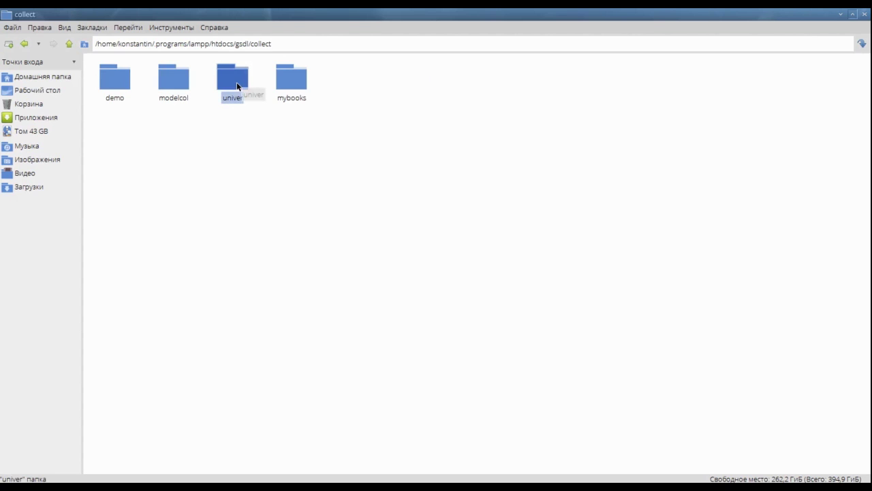
click(297, 94)
double_click(298, 94)
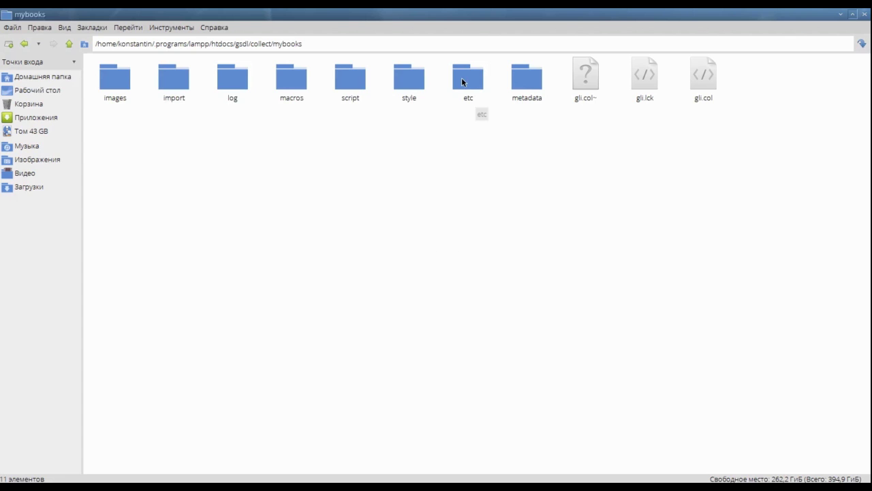
double_click(358, 79)
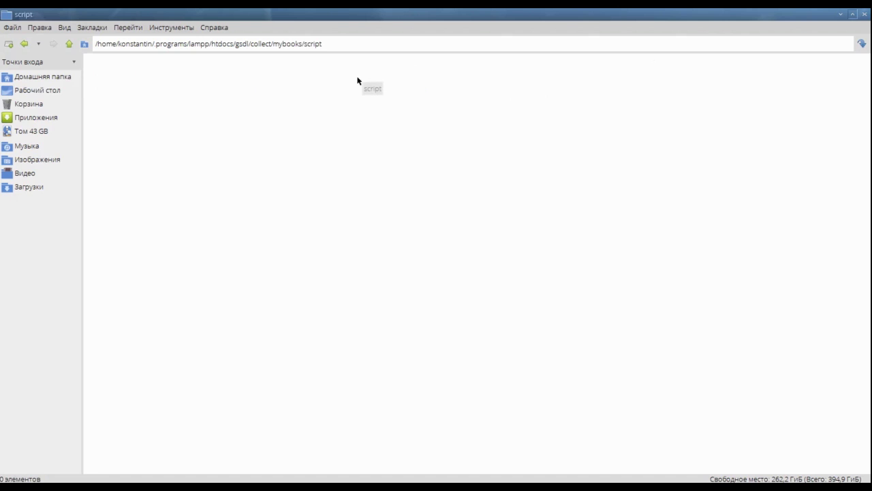
click(71, 44)
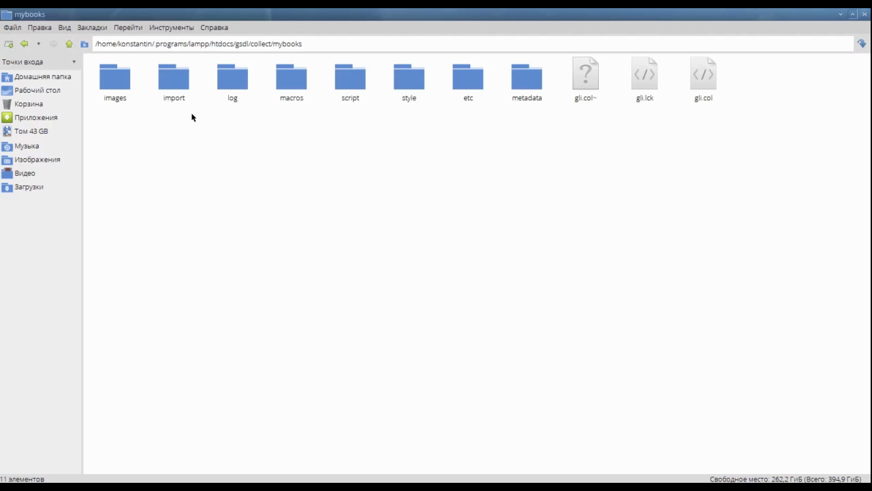
double_click(126, 87)
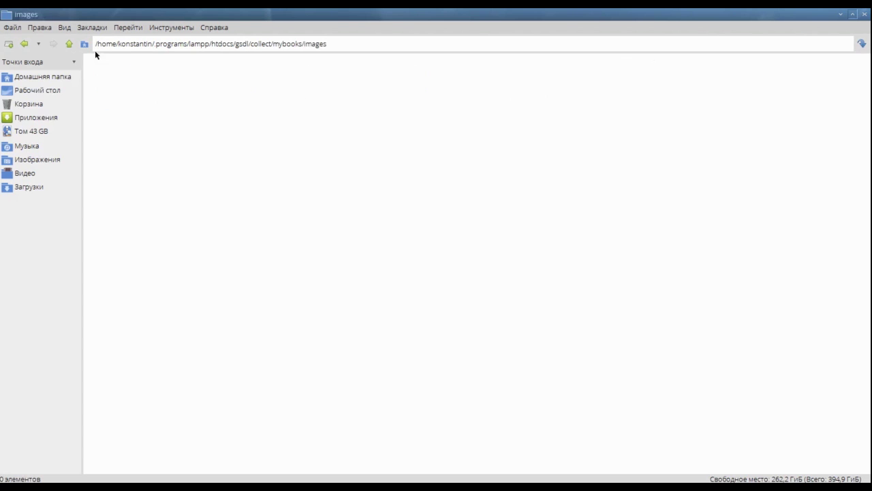
click(72, 44)
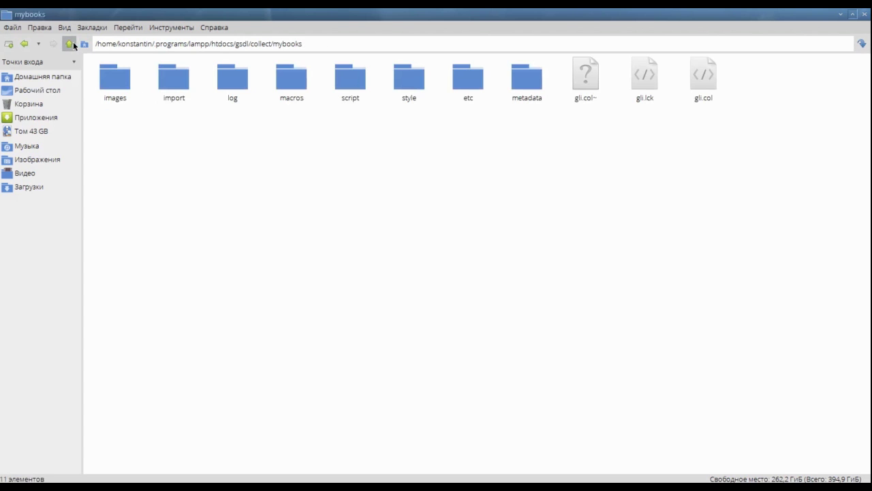
double_click(168, 81)
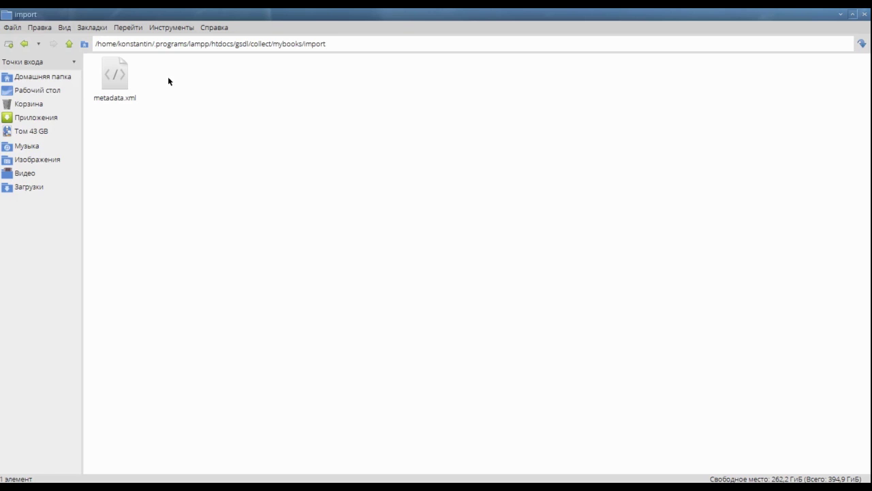
click(69, 44)
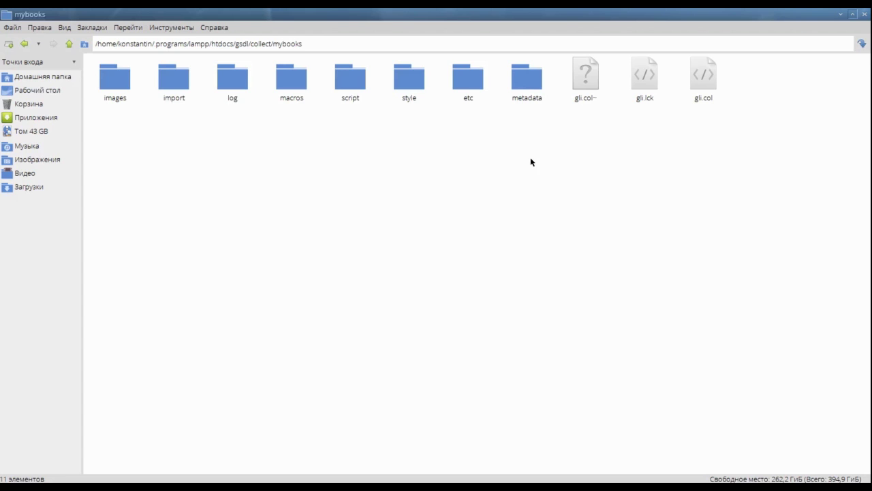
- Check the available options for opening the gli.col file in the mybooks folder
right_click(699, 94)
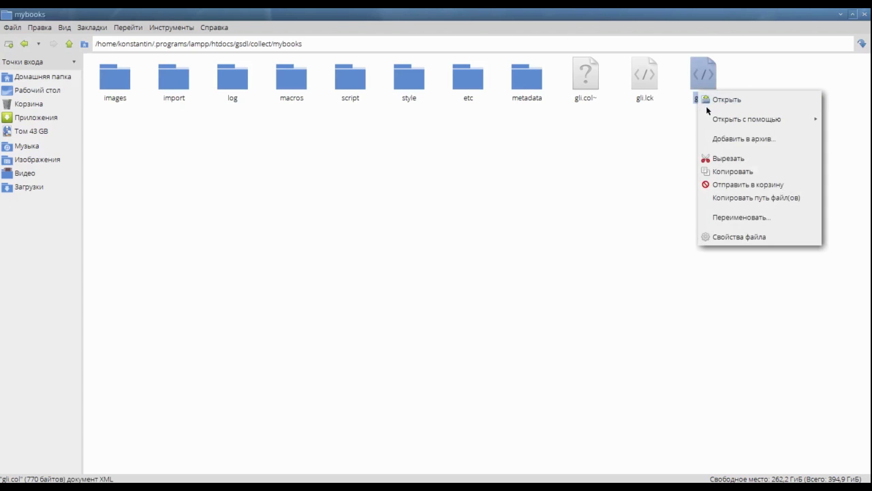
mouse_move(712, 124)
click(653, 185)
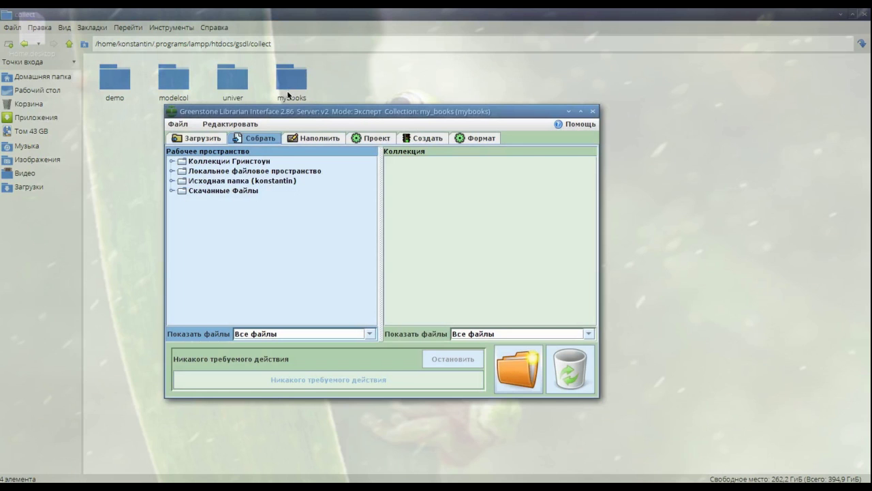
- Try to delete the my_books collection while it is still open, then leave the deletion dialog
click(178, 124)
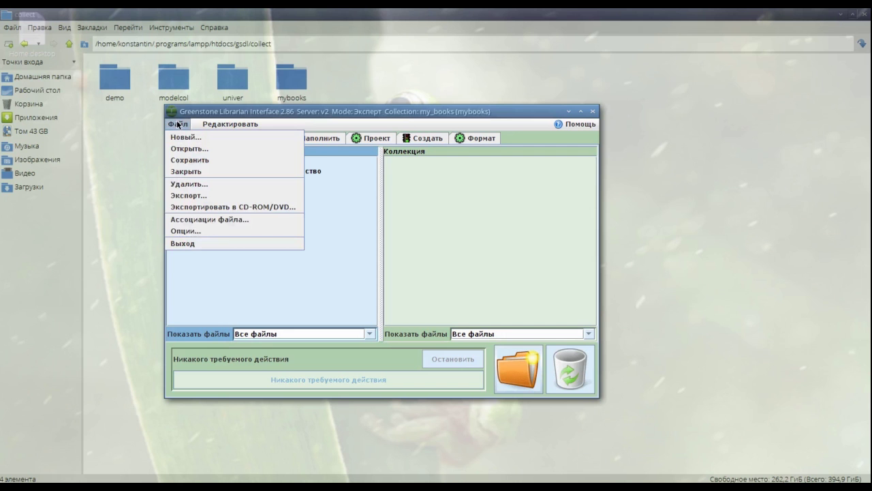
click(189, 184)
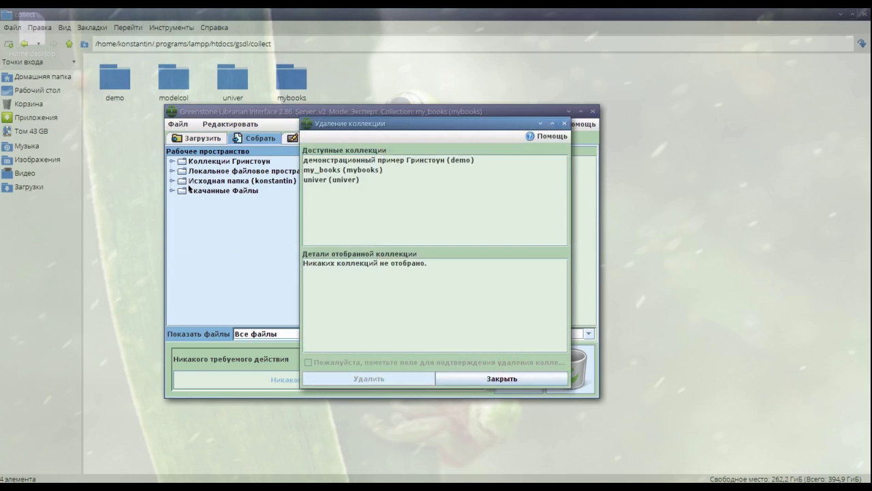
click(332, 172)
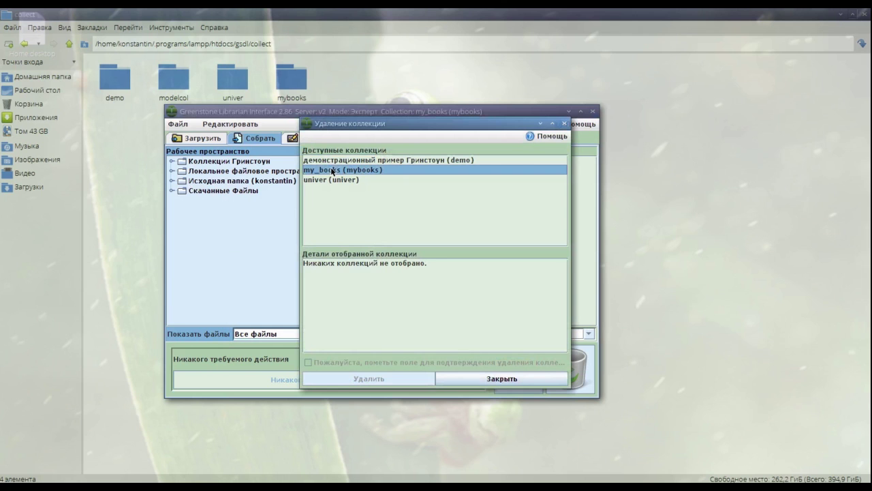
click(315, 173)
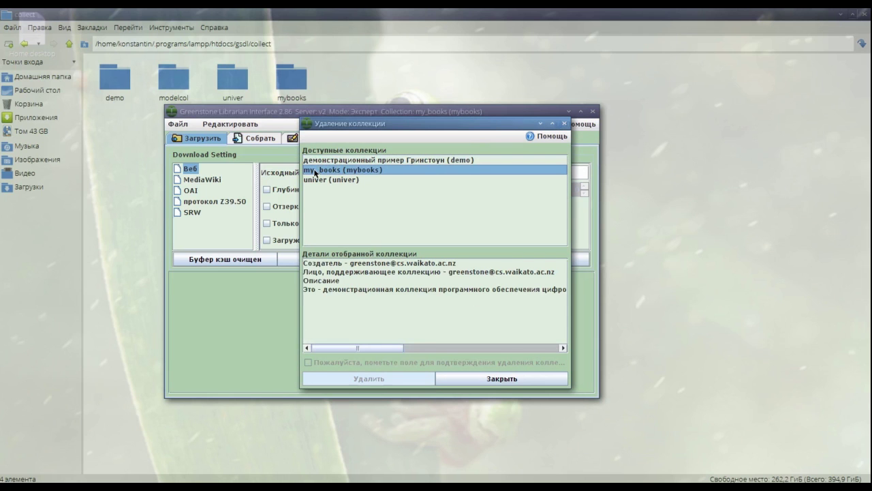
click(231, 111)
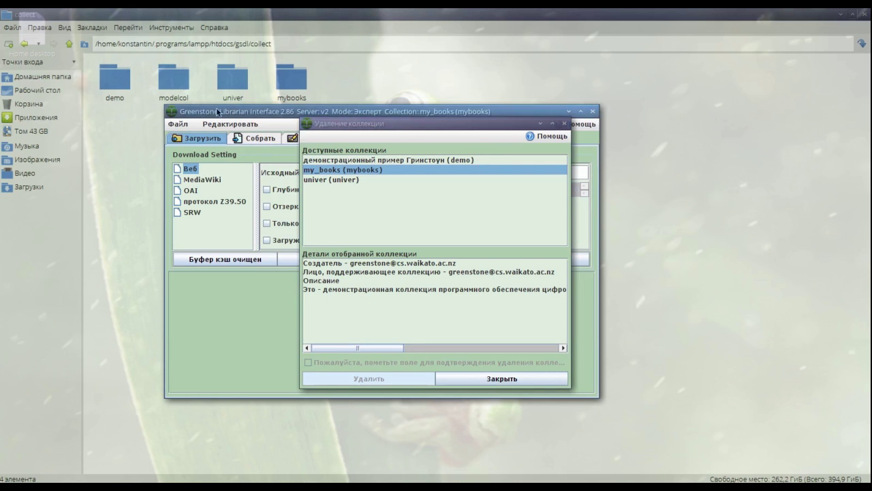
click(459, 376)
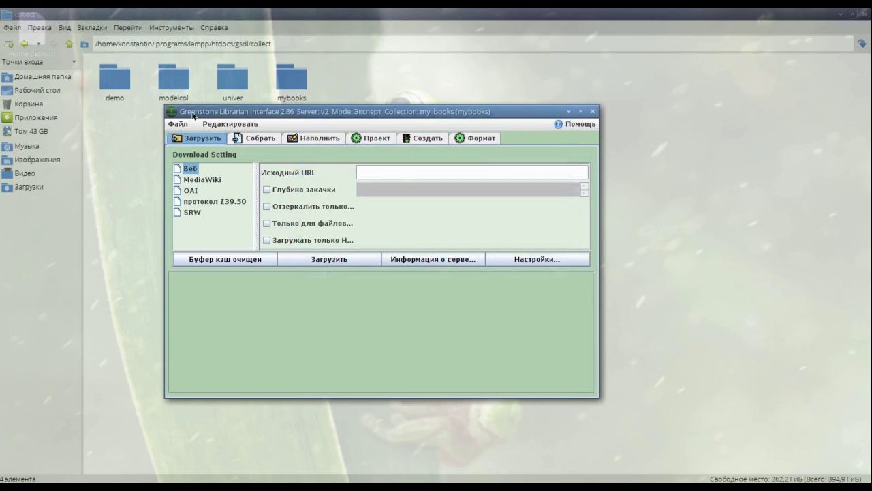
- Open the univer collection in place of my_books
click(179, 124)
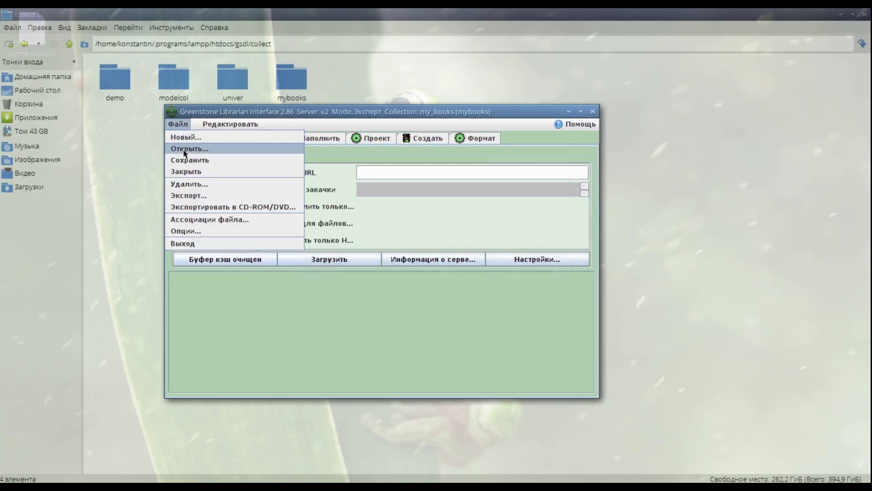
click(184, 150)
click(288, 179)
click(343, 372)
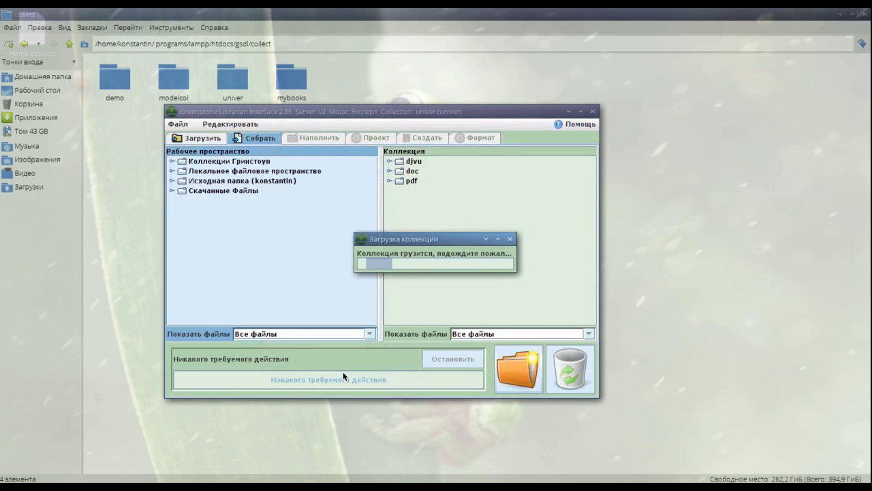
- Delete the my_books (mybooks) collection, confirming its removal, and close the deletion dialog
click(177, 126)
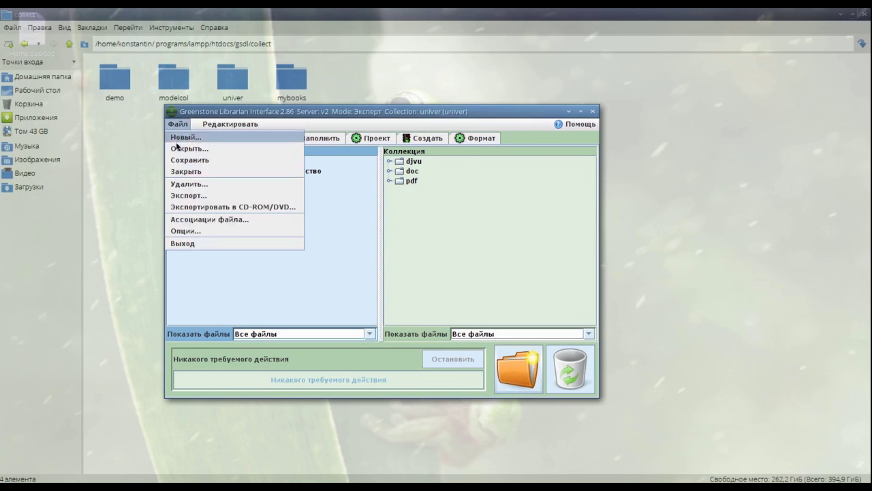
click(178, 188)
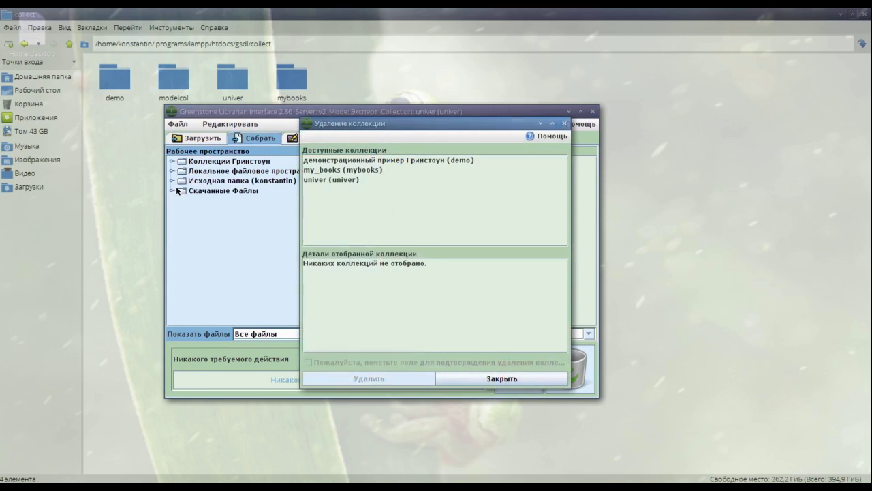
click(339, 170)
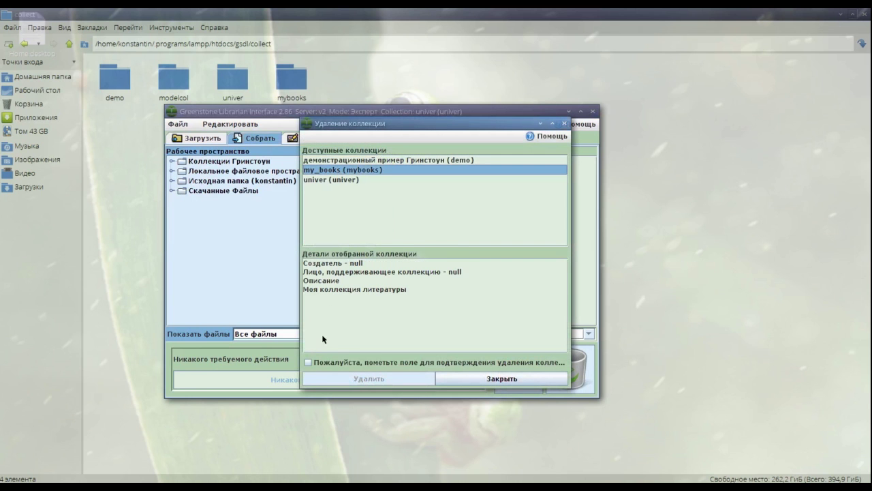
click(308, 362)
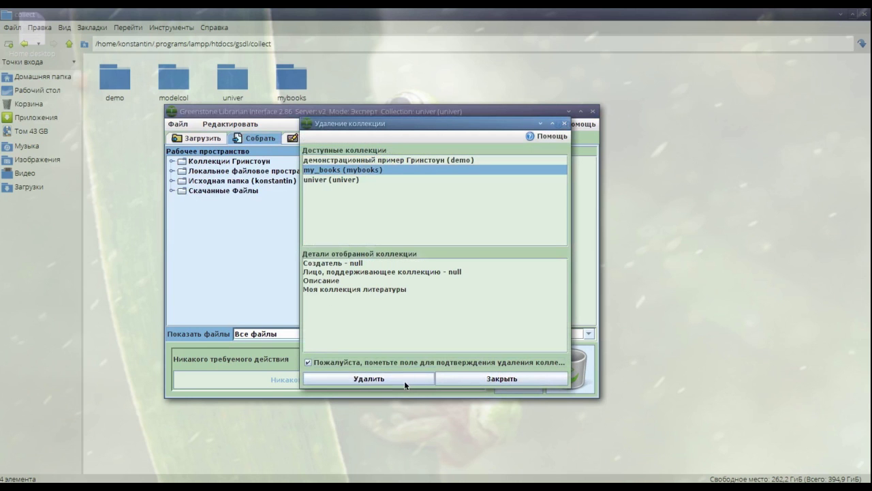
click(403, 379)
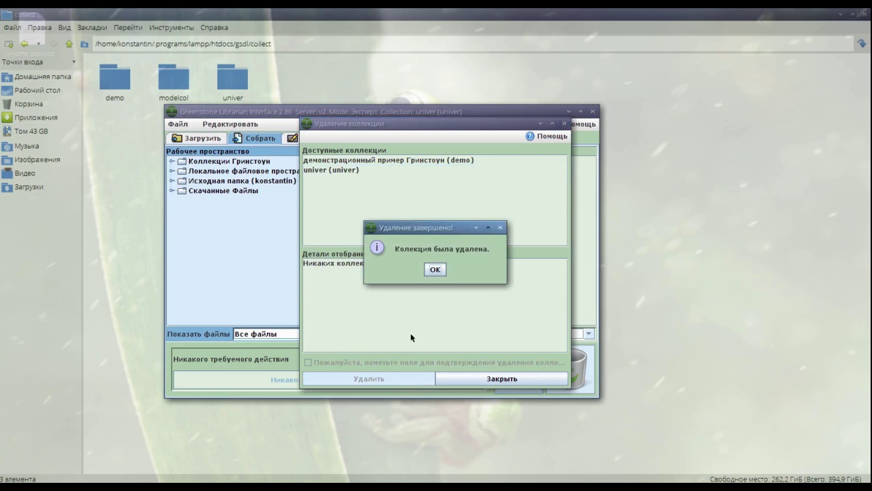
click(435, 270)
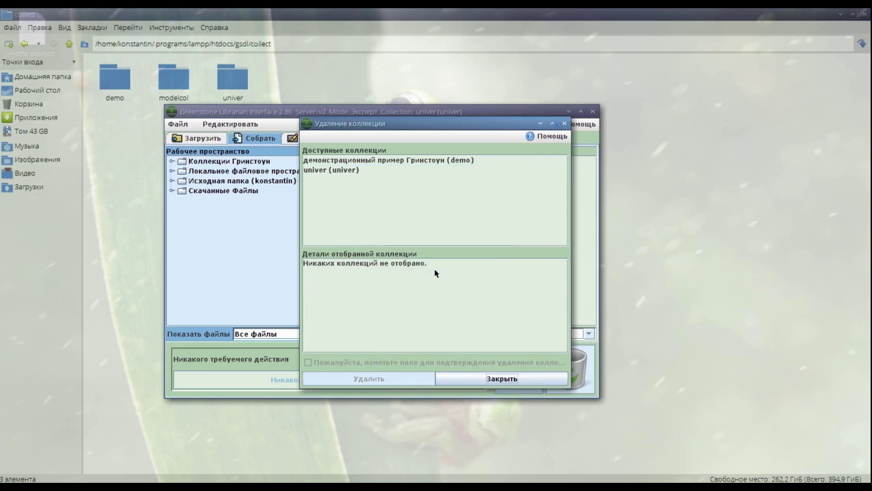
click(490, 377)
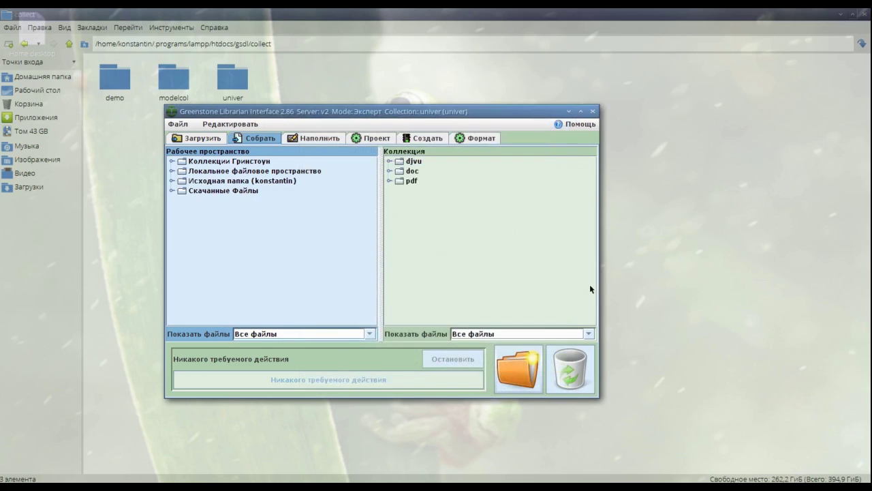
- Check the list of collections available for opening without opening any of them
click(622, 268)
click(175, 124)
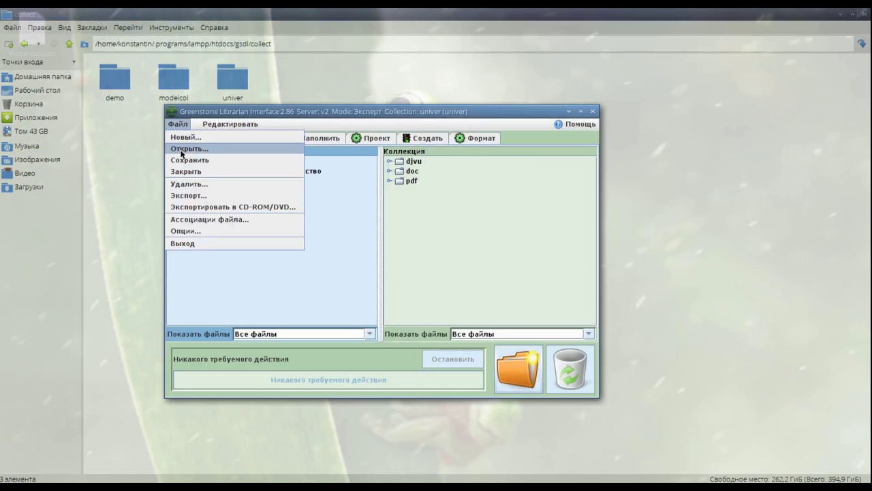
click(182, 149)
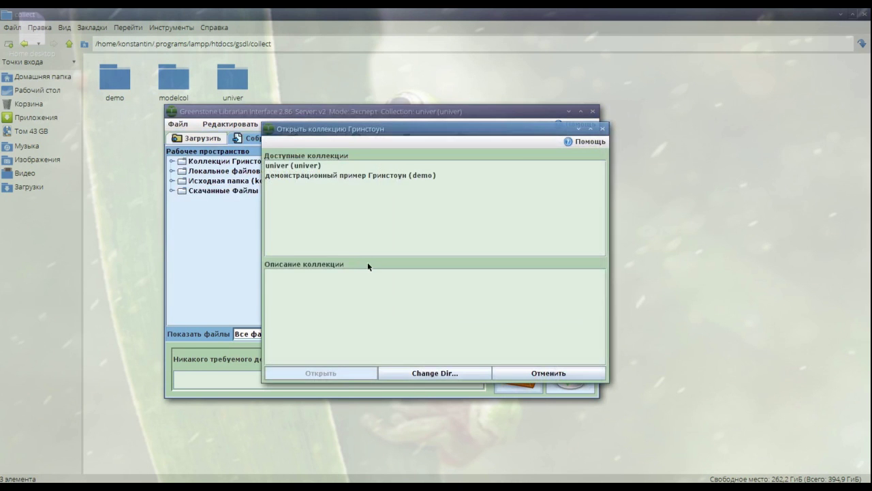
click(506, 372)
- Create a collection named my_books with the description "Мои книги", based on Новая коллекция
click(178, 125)
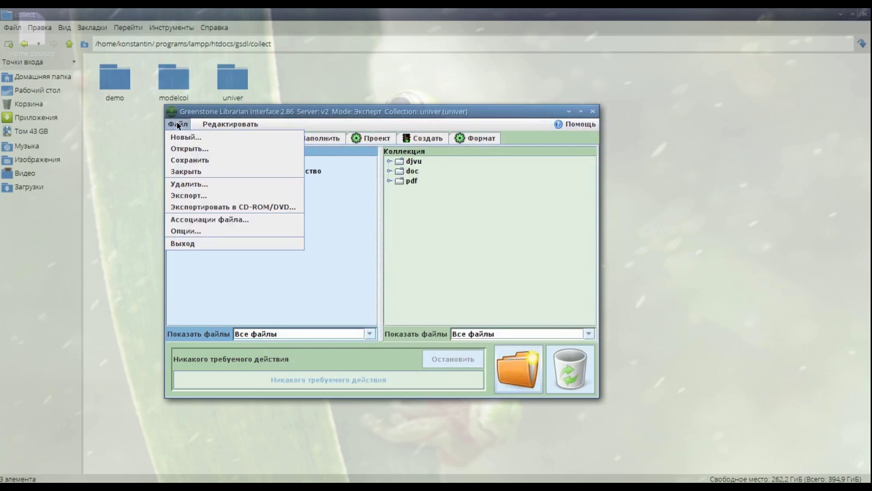
click(182, 137)
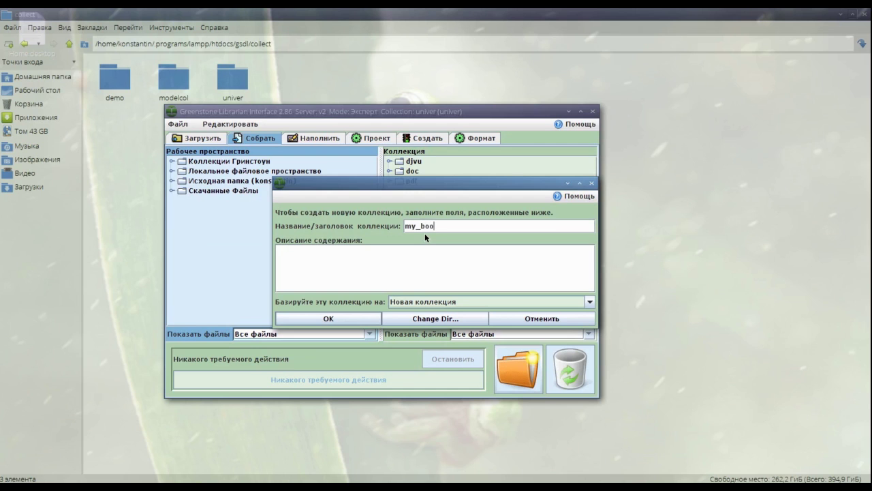
click(389, 257)
text(Мои книги)
click(353, 323)
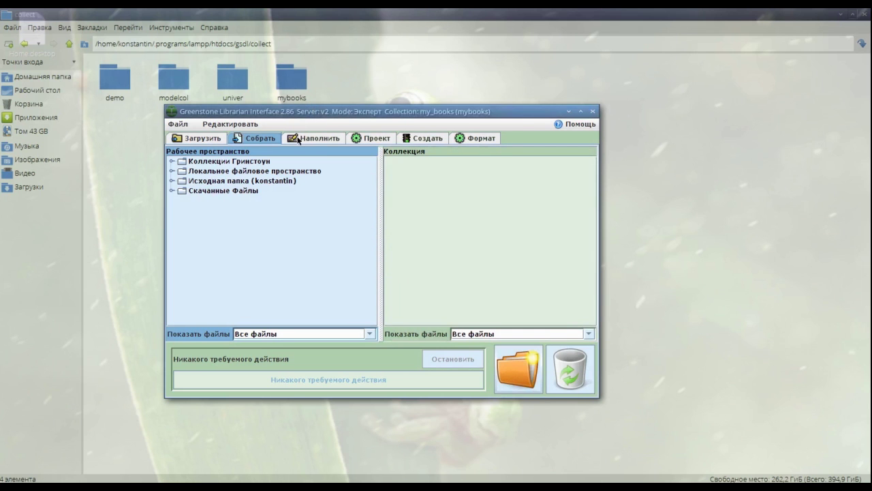
- Look at the Наполнить view, return to Собрать, and locate my_books among the Greenstone collections in the workspace
click(297, 139)
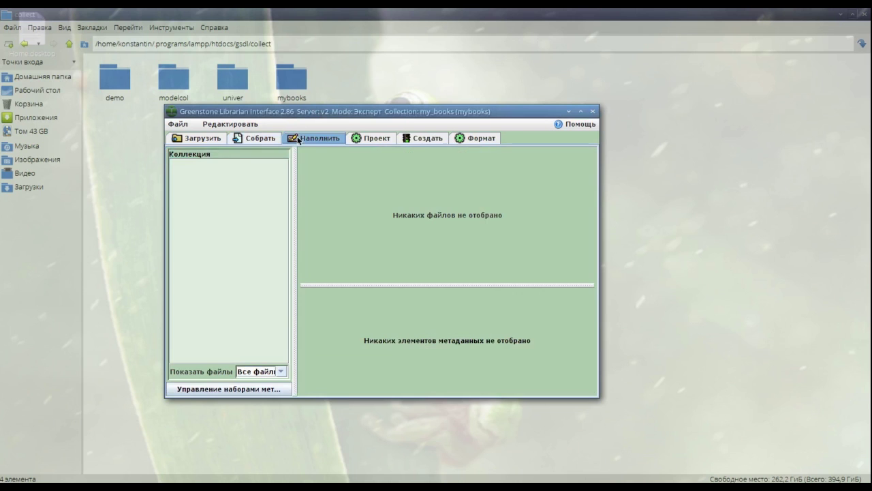
click(261, 140)
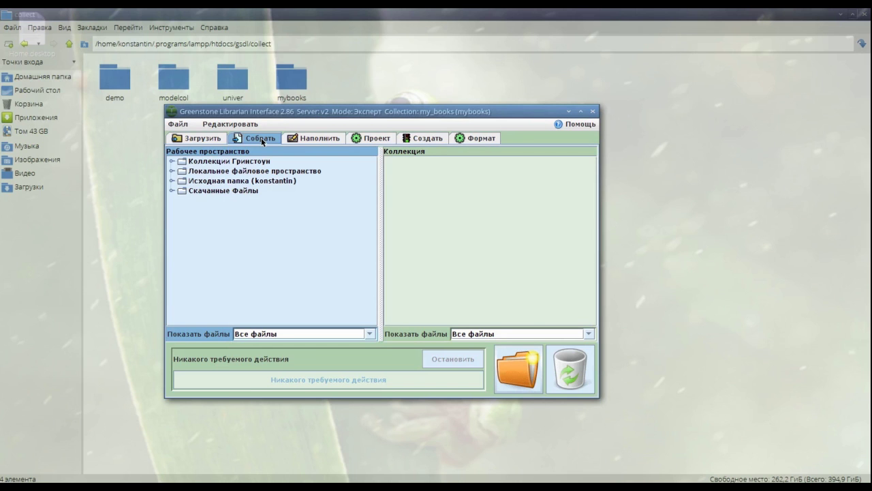
click(173, 163)
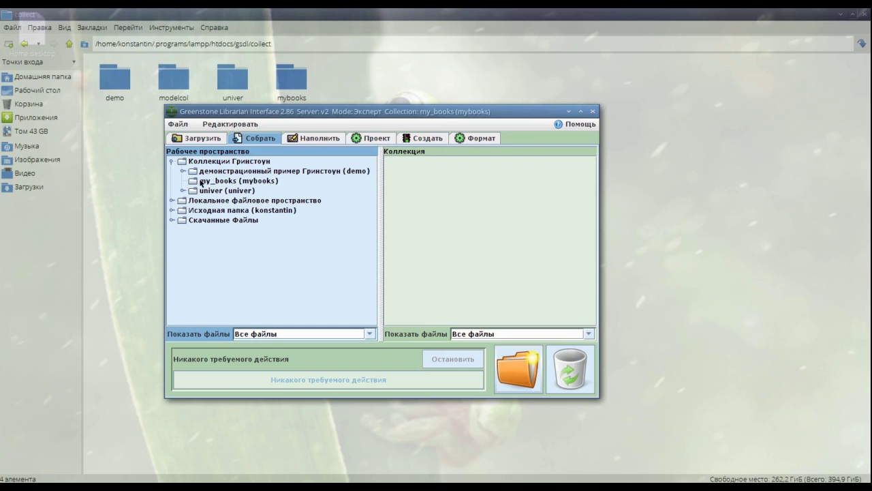
click(201, 182)
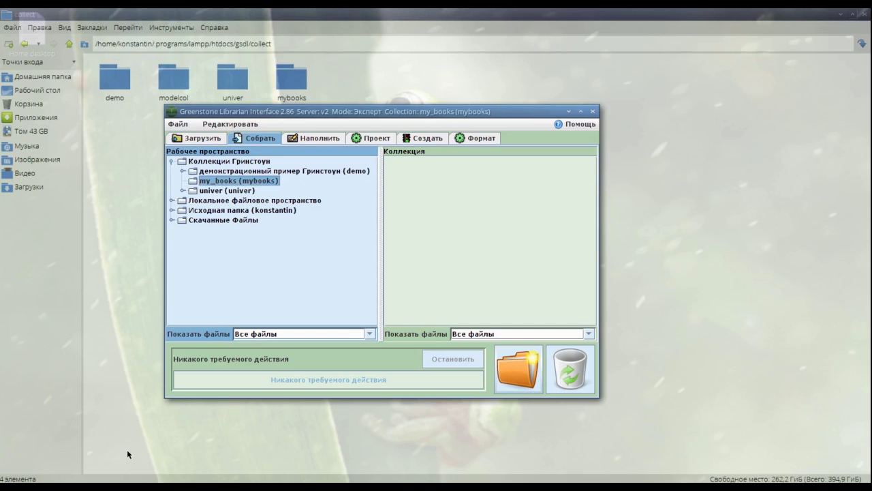
- Expand the local file space down to the pdf folder under Documents/books in the user's home folder
click(175, 200)
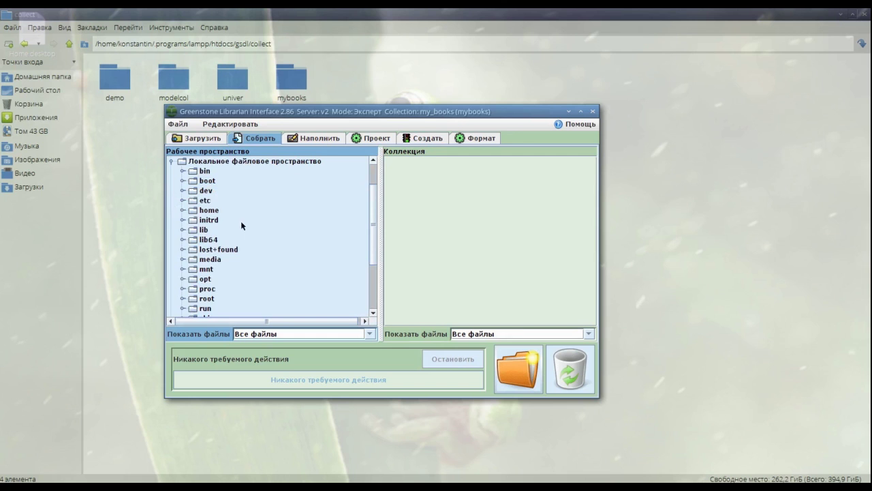
click(182, 210)
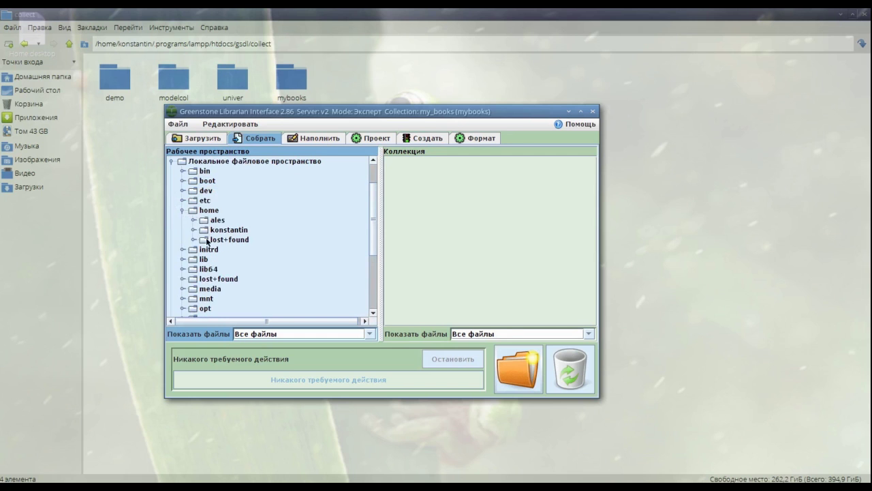
click(194, 231)
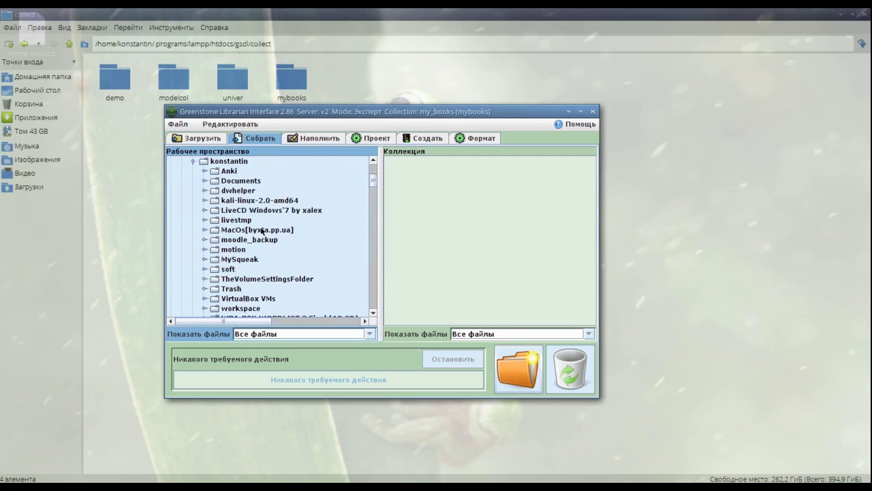
click(205, 180)
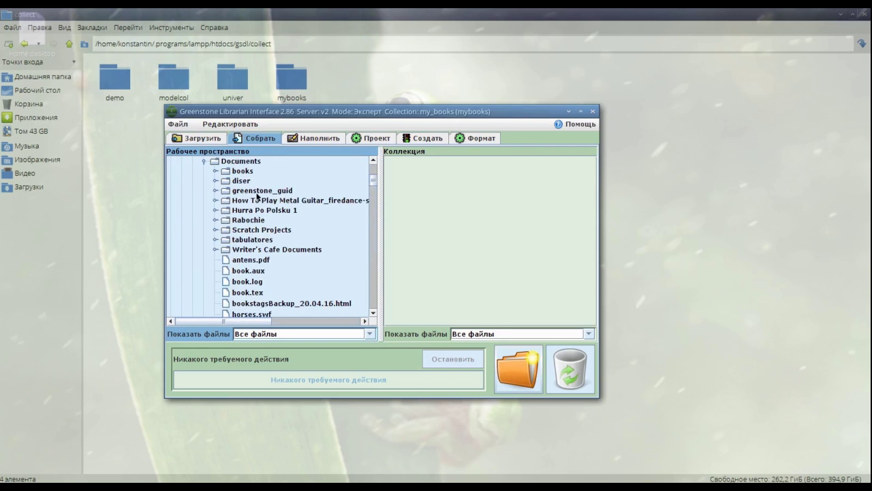
click(216, 171)
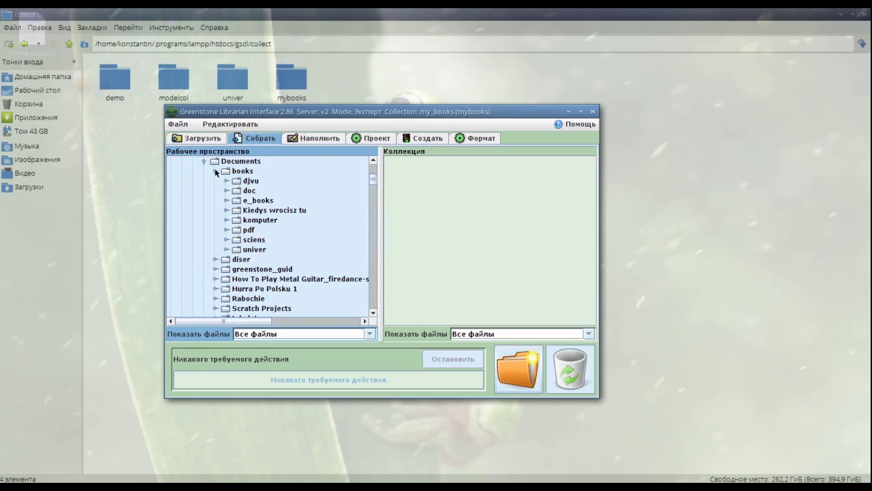
click(227, 229)
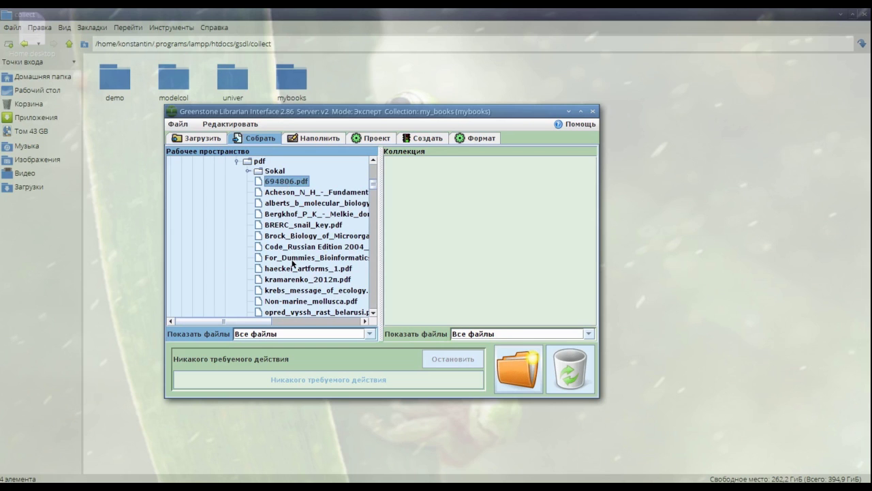
- Add the range of files from For_Dummies_Bioinformatics through Pereklyuchenie_genov in the pdf folder to the my_books collection
click(292, 258)
scroll(292, 265, down, 2)
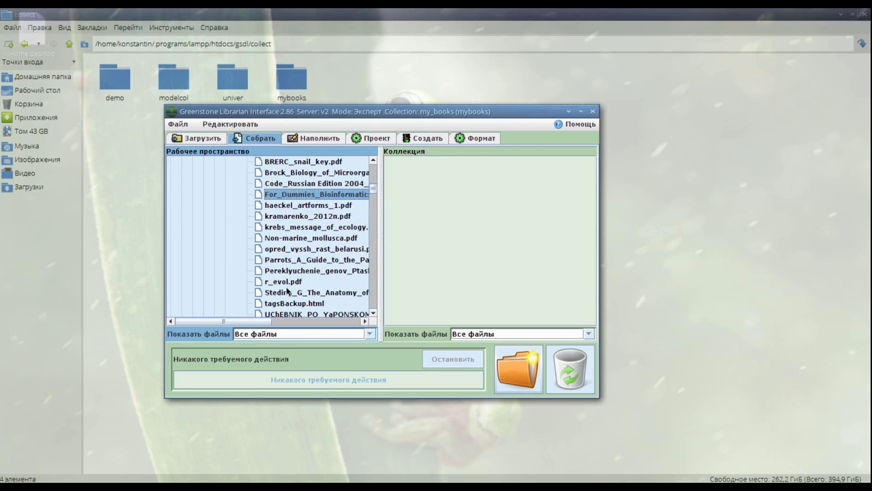
shift+click(289, 273)
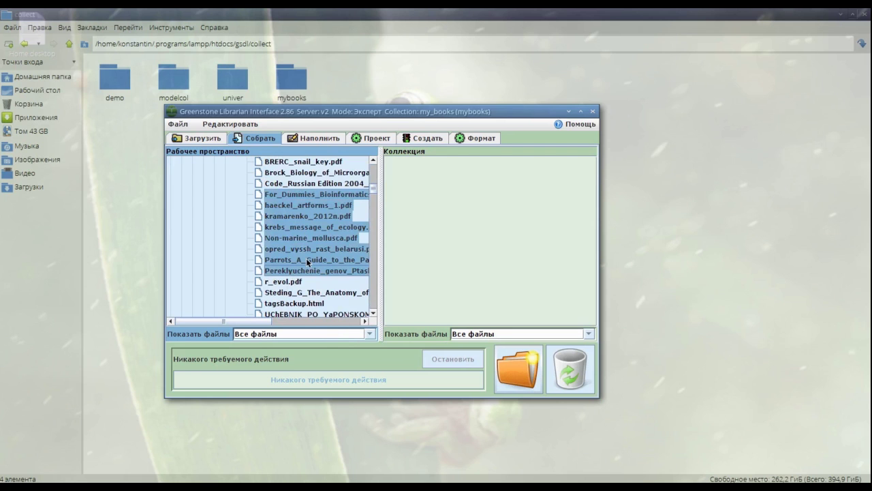
drag(308, 262, 467, 251)
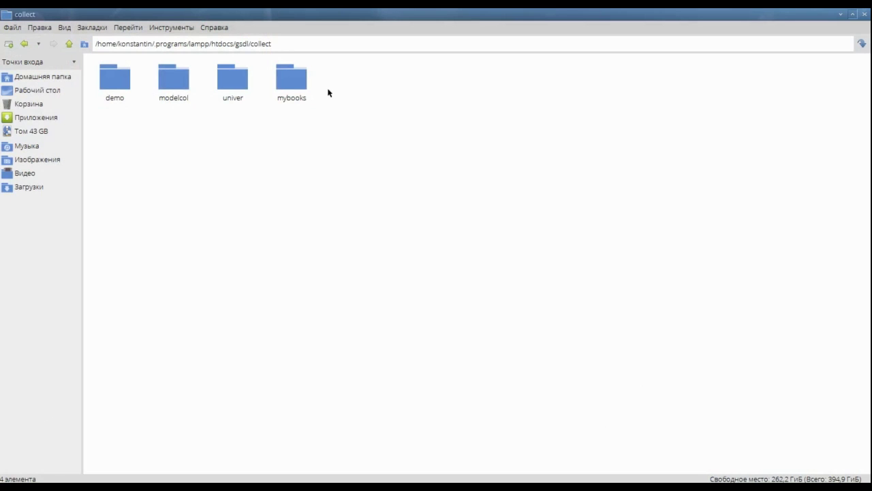
- Switch to the file manager and open the import subfolder of the mybooks folder to inspect it
double_click(304, 88)
double_click(528, 83)
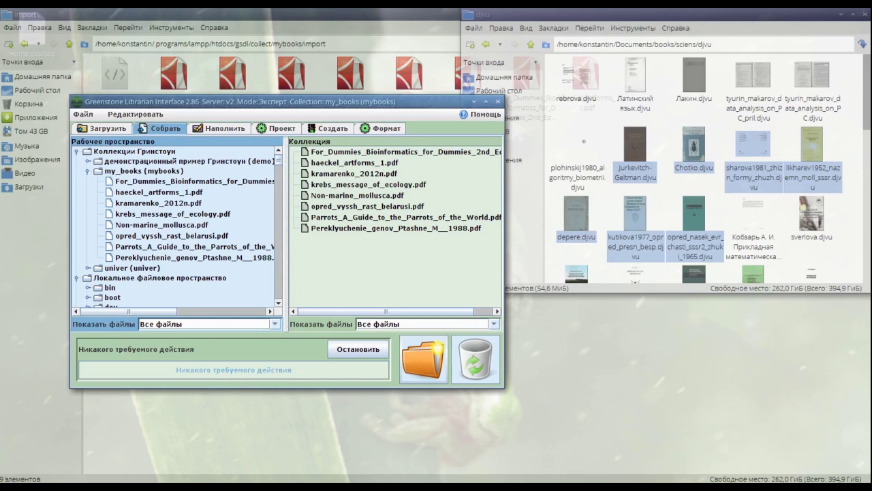
- Open Midnight Commander in the mybooks import folder and delete all its files, including metadata.xml
key(ctrl+alt+t)
drag(732, 226, 437, 135)
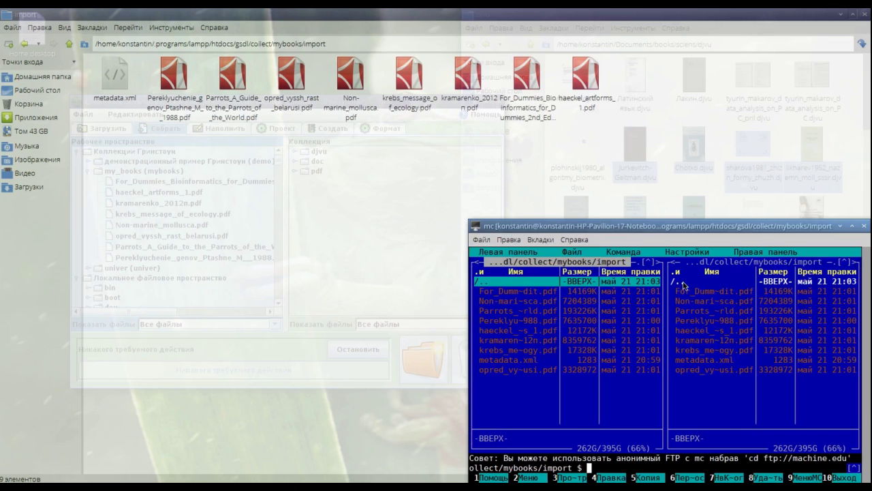
click(683, 282)
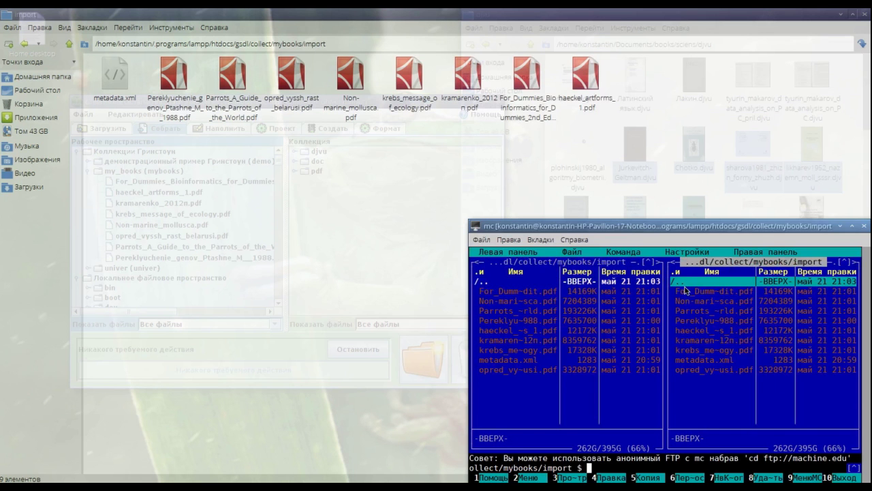
click(686, 291)
key(Insert)
key(Insert)
key(Insert)
key(Insert)
key(Insert)
key(Insert)
key(Insert)
key(Insert)
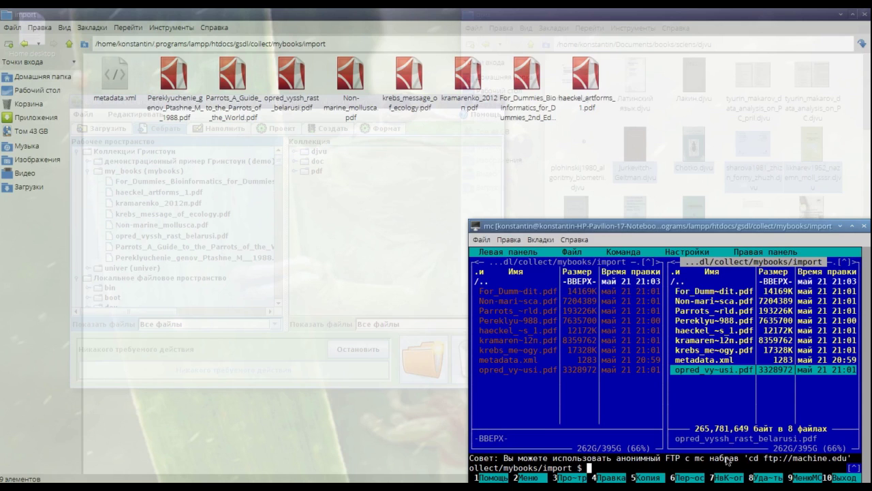
click(760, 479)
click(640, 352)
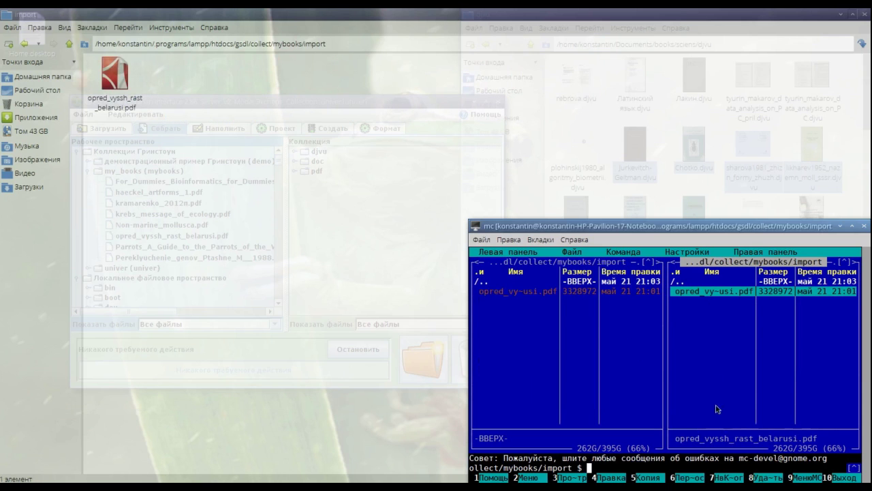
click(755, 478)
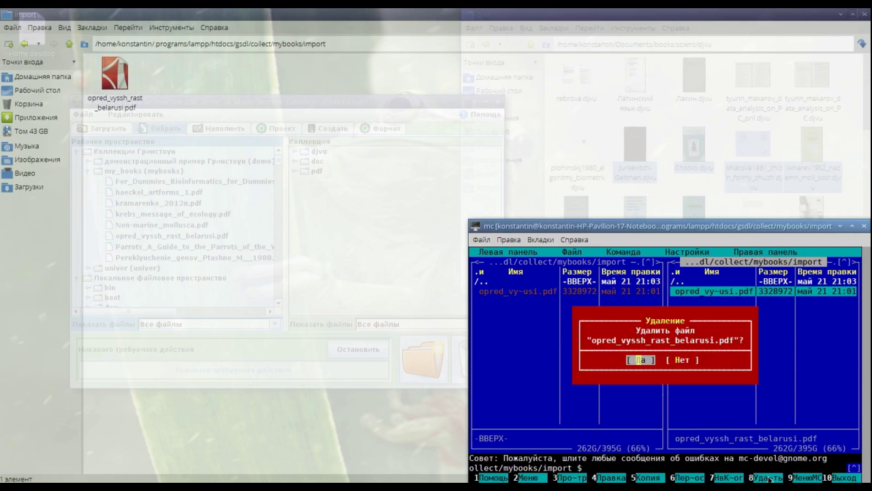
click(650, 361)
- Go to Documents/books/sciens in the other file pane and create a symbolic link to the djvu folder in mybooks/import
click(488, 281)
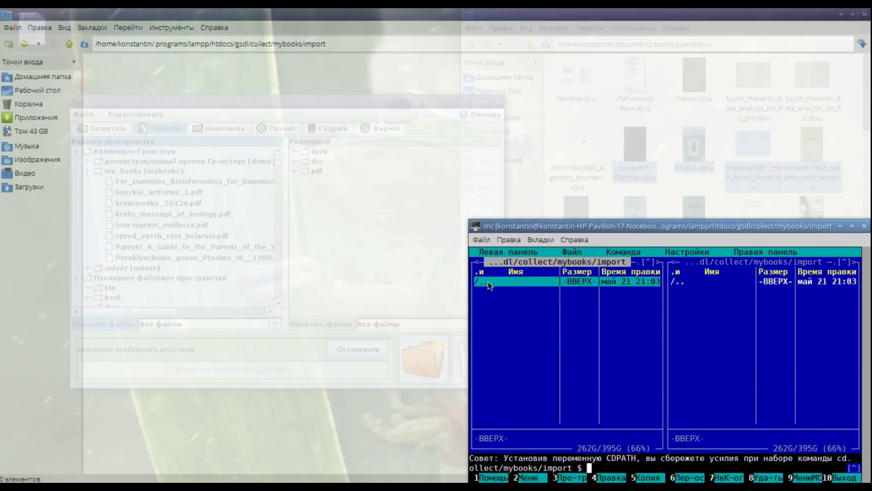
double_click(488, 281)
key(alt+y)
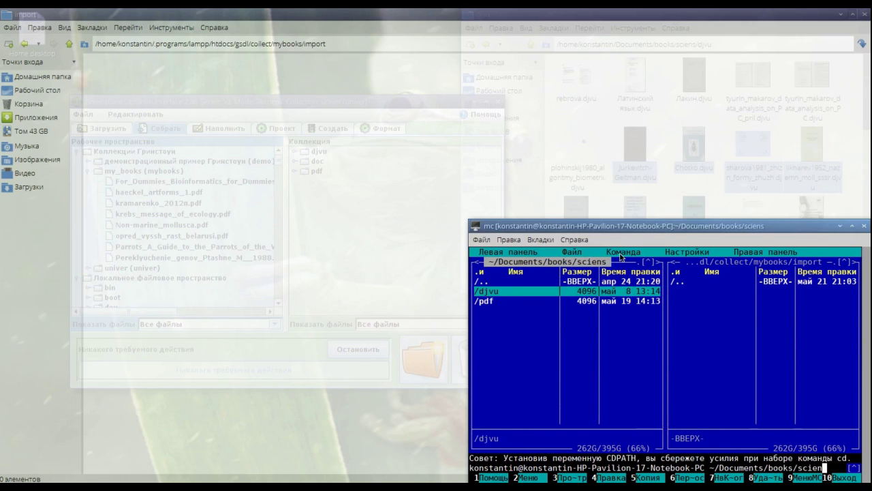
click(582, 253)
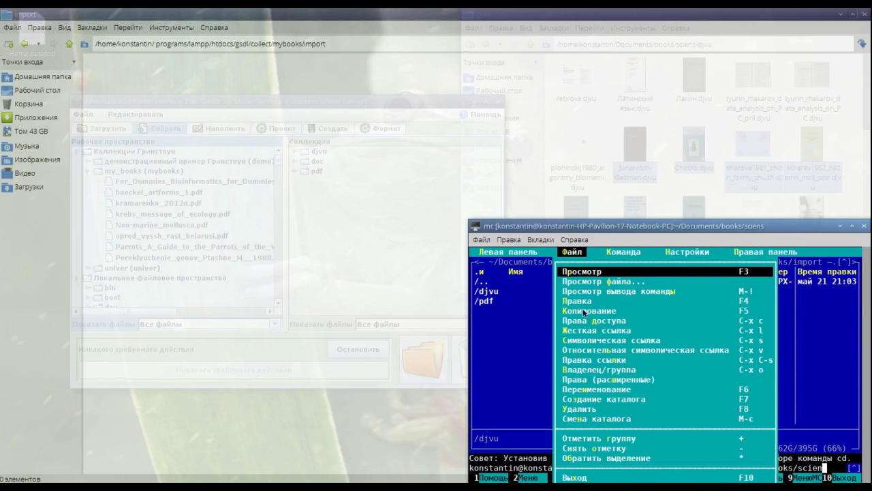
click(584, 340)
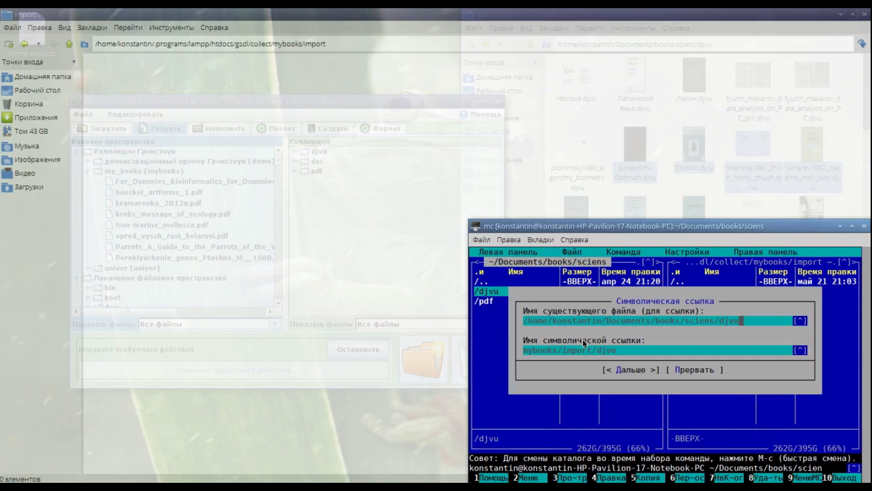
click(621, 369)
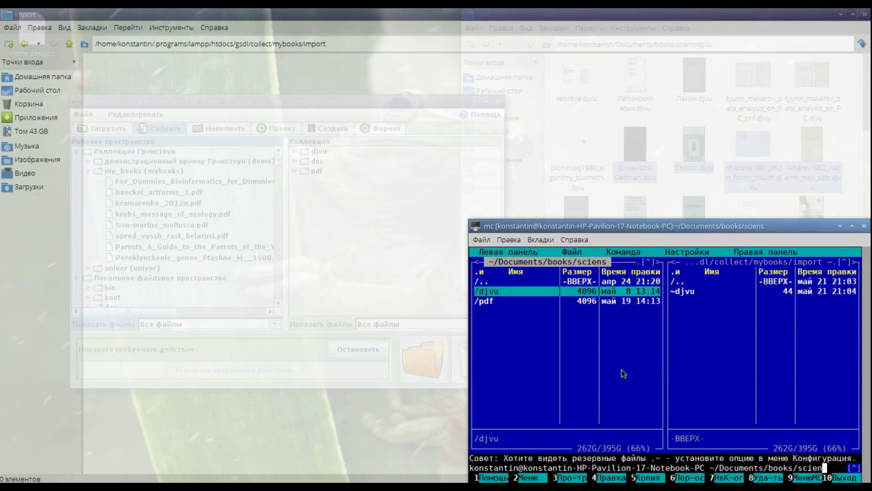
- Create a symbolic link to the pdf folder from Documents/books/sciens in mybooks/import
click(496, 307)
click(577, 253)
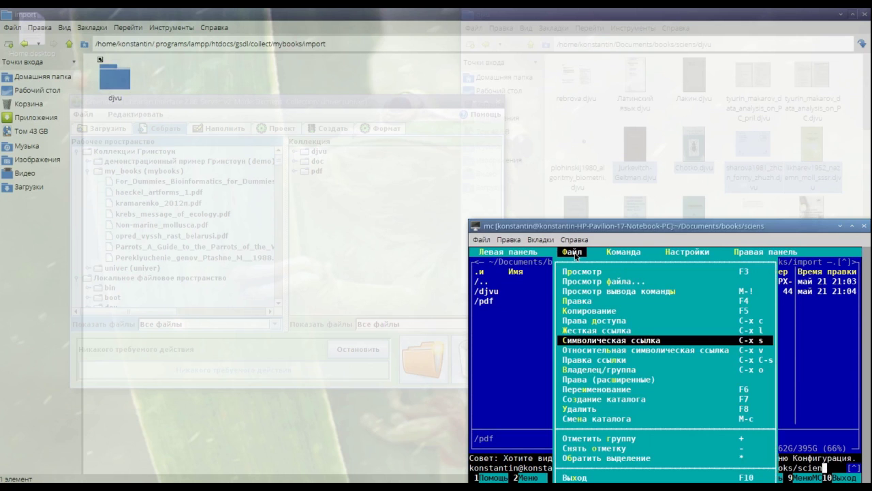
click(583, 341)
click(636, 371)
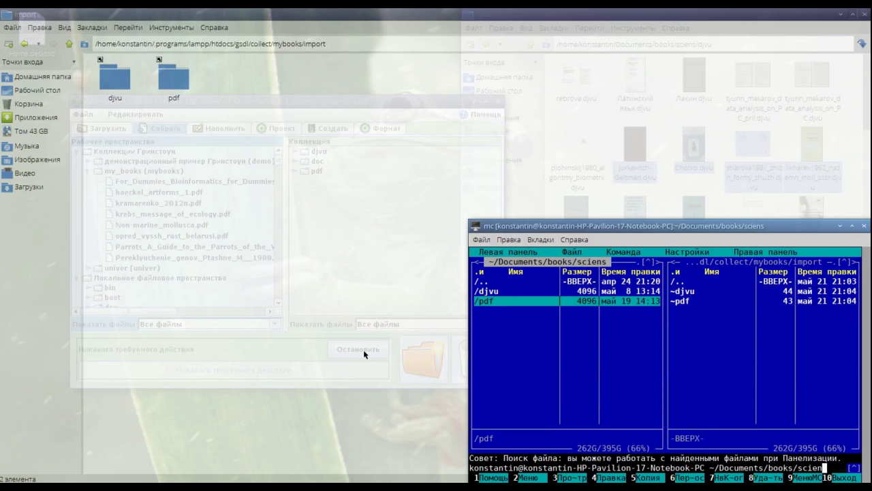
- Switch back to the Greenstone Librarian Interface and open the my_books (mybooks) collection
key(alt+Tab)
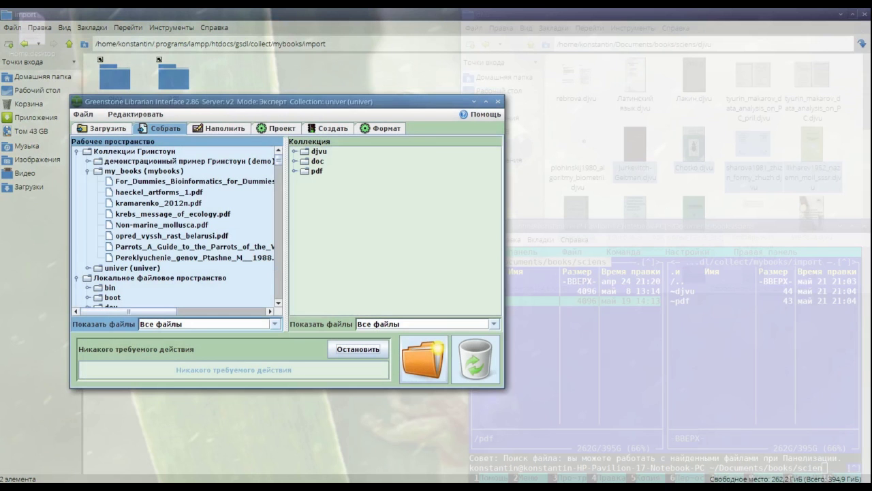
click(84, 116)
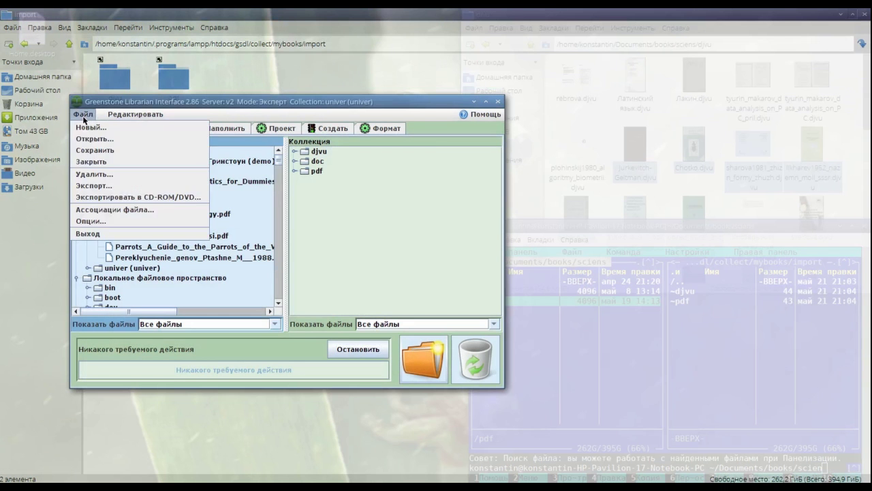
click(92, 139)
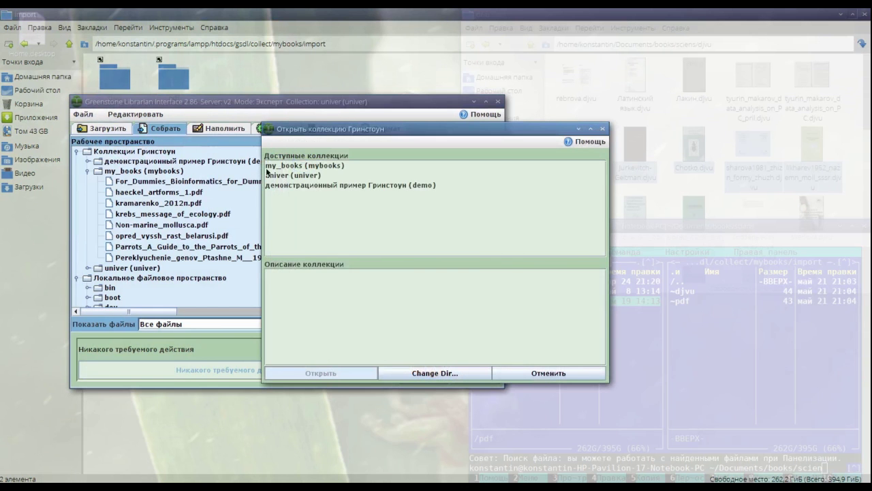
double_click(282, 164)
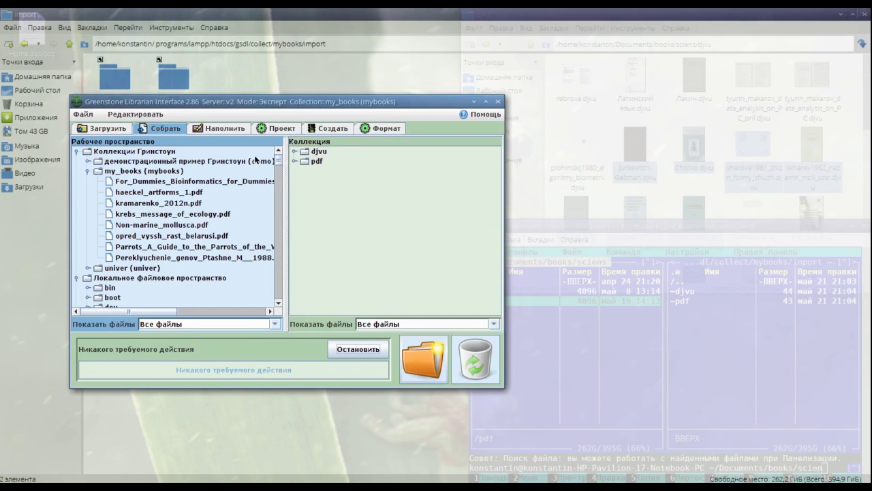
- Examine the linked djvu folder's files in the Наполнить view, collapse the folder, and switch back to Midnight Commander
click(225, 133)
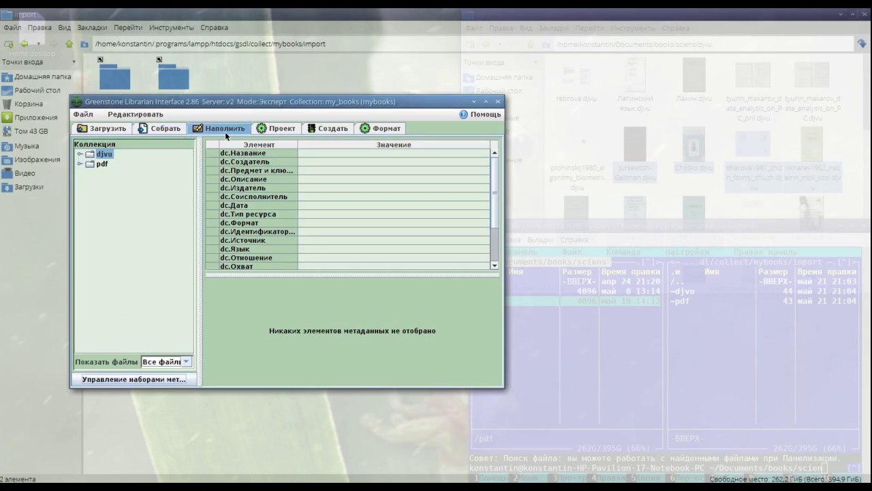
click(80, 157)
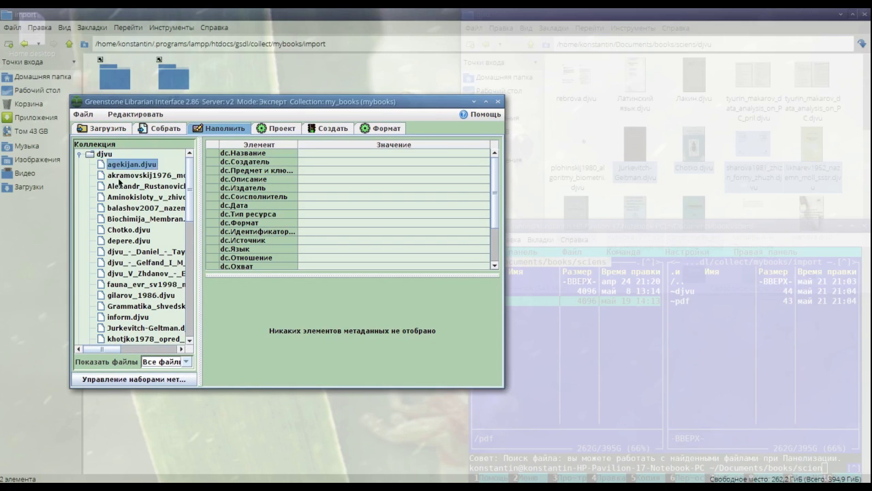
click(119, 177)
click(80, 155)
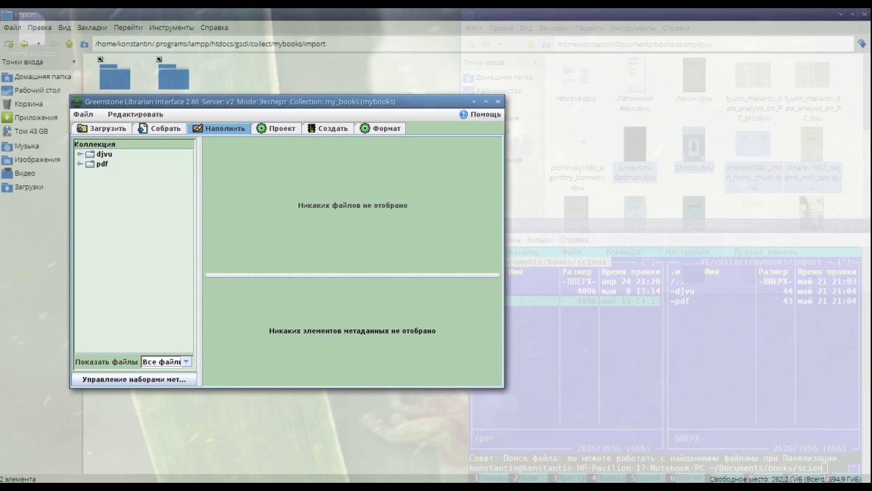
click(526, 405)
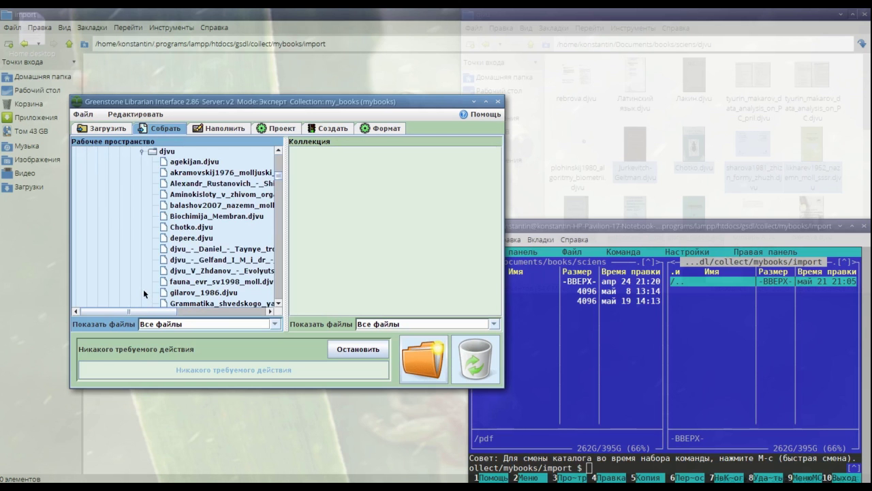
- Add the files from agekijan.djvu through Biochimija_Membran.djvu to the my_books collection, accepting the plugin warnings
click(197, 174)
click(201, 217)
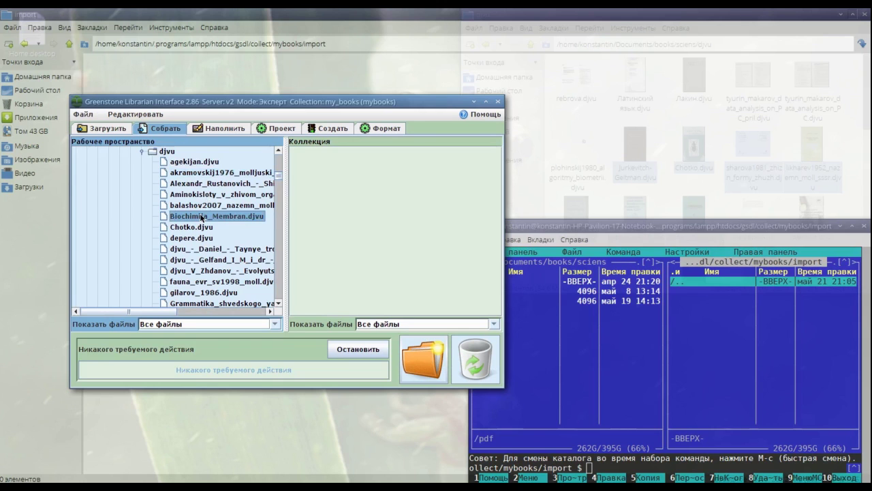
shift+click(204, 164)
drag(204, 164, 403, 194)
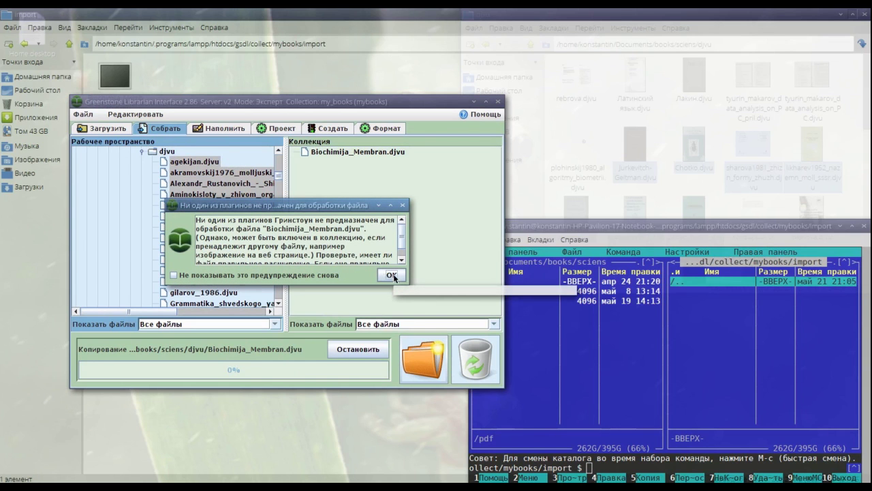
click(393, 276)
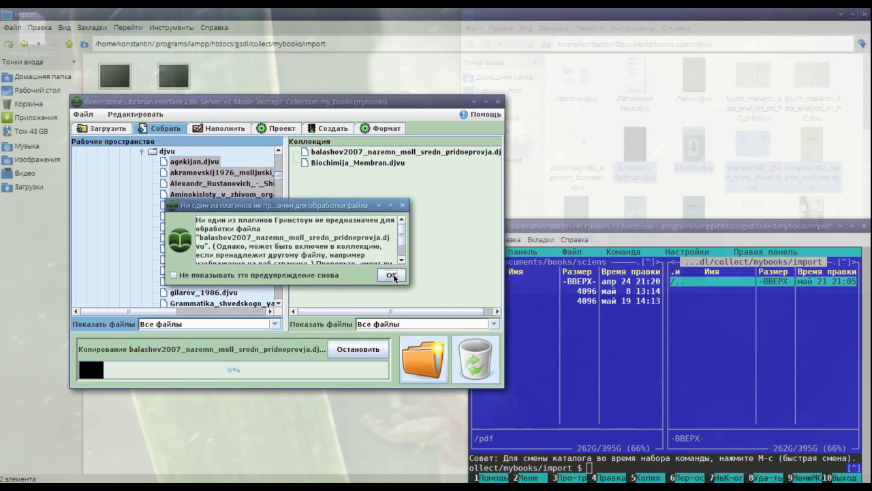
click(393, 276)
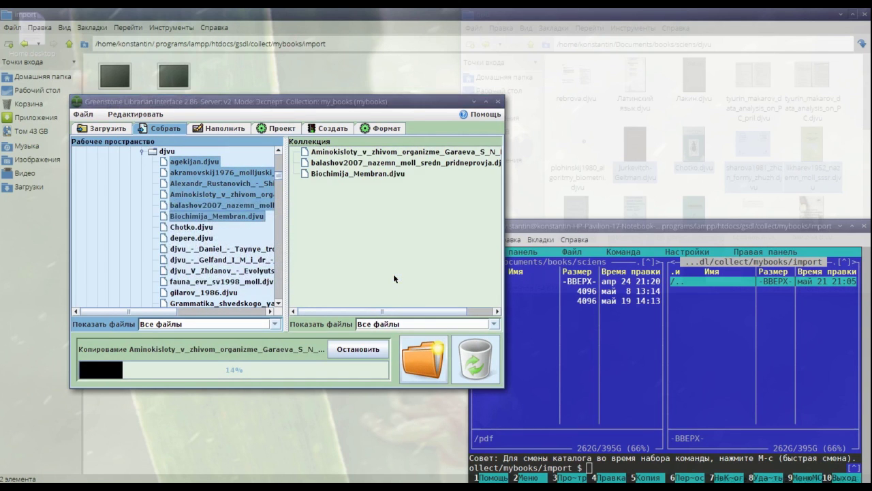
click(393, 276)
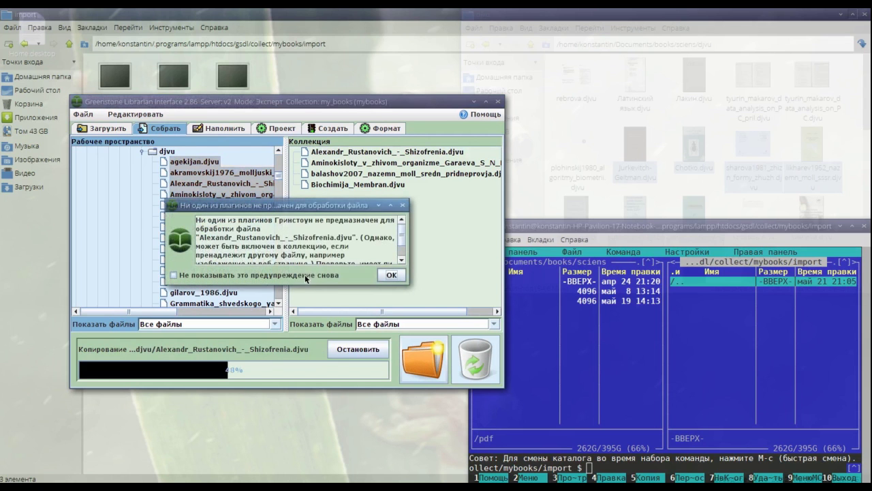
click(390, 275)
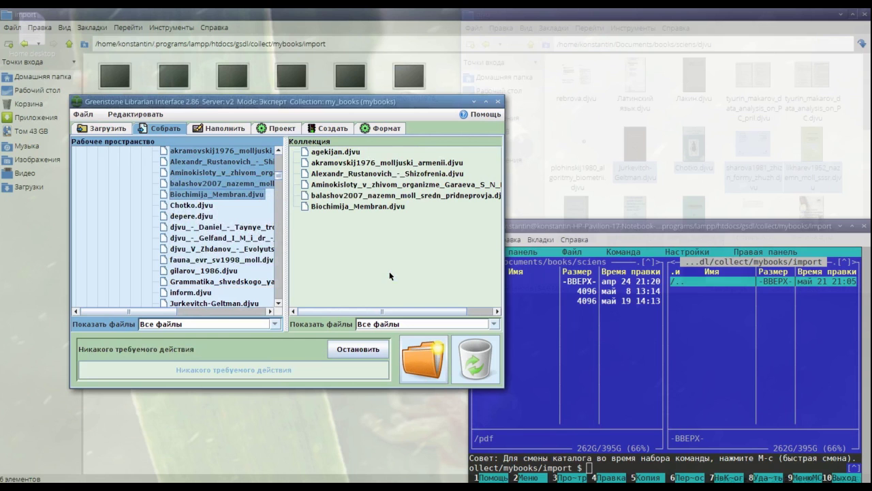
- Expand the local pdf folder and add the files from For_Dummies_Bioinformatics through Pereklyuchenie_genov to the my_books collection
scroll(249, 222, down, 10)
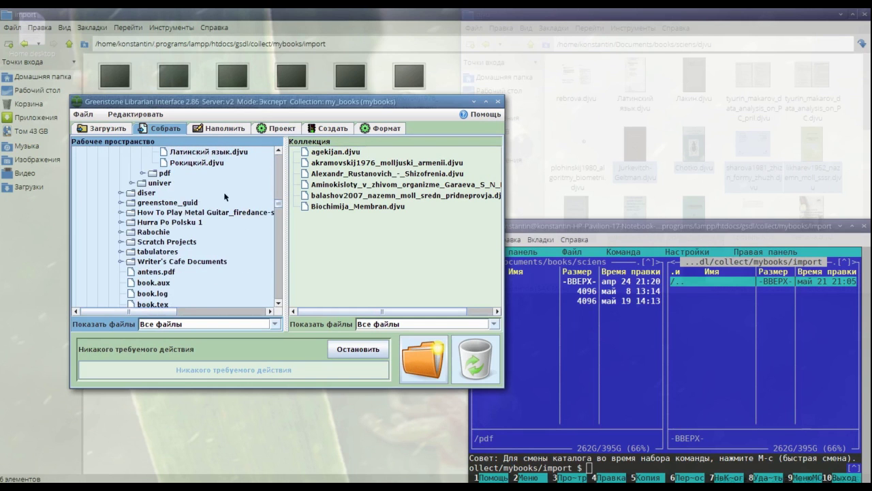
click(141, 174)
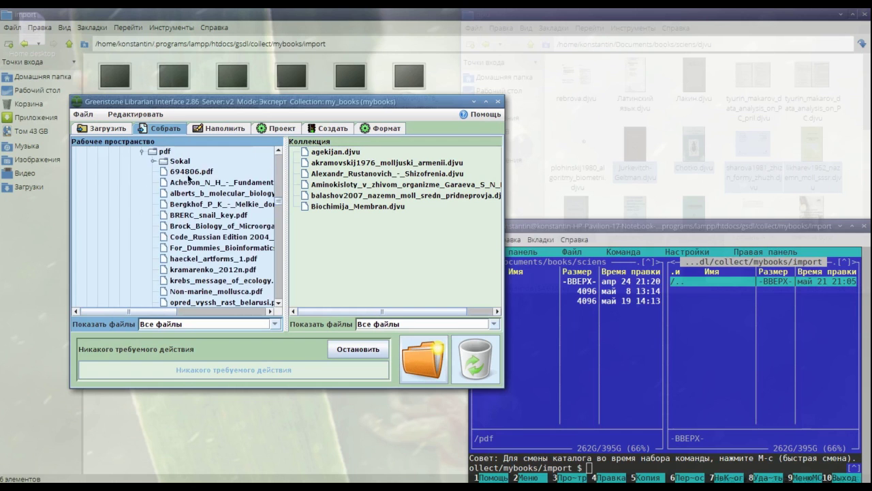
click(193, 183)
drag(222, 247, 222, 303)
drag(222, 286, 354, 265)
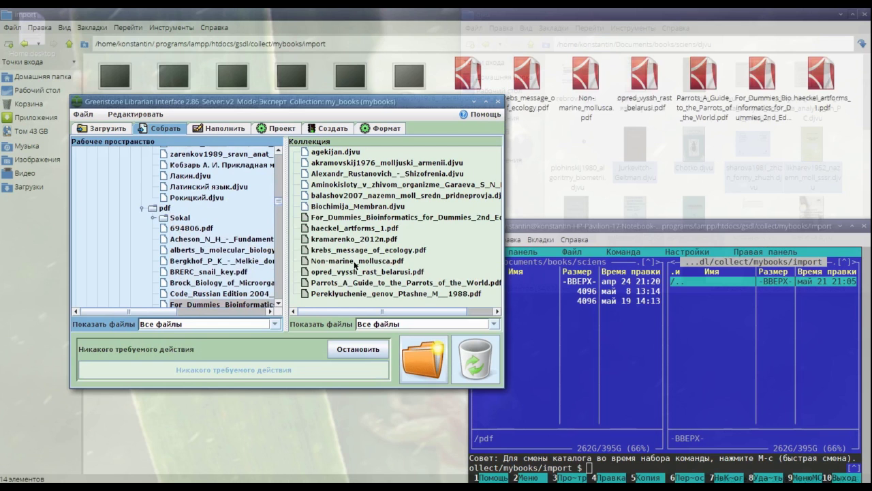
- Create a new folder named djvu in the my_books collection
drag(281, 204, 277, 152)
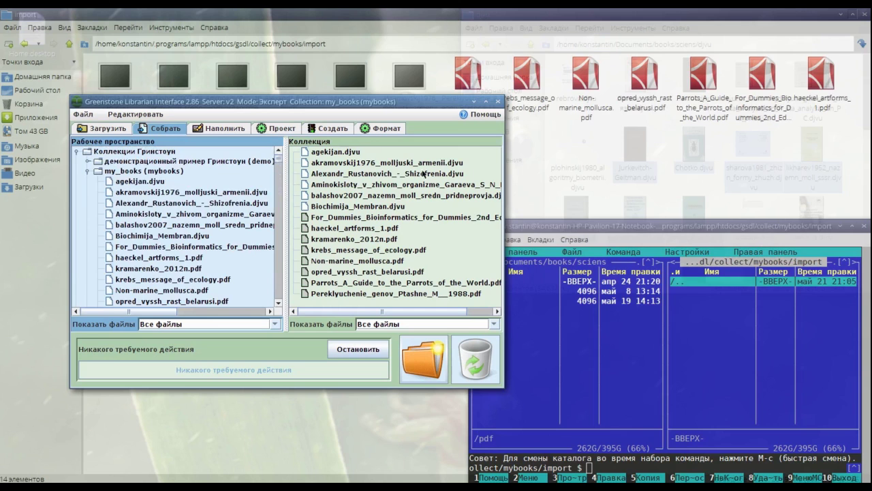
right_click(492, 158)
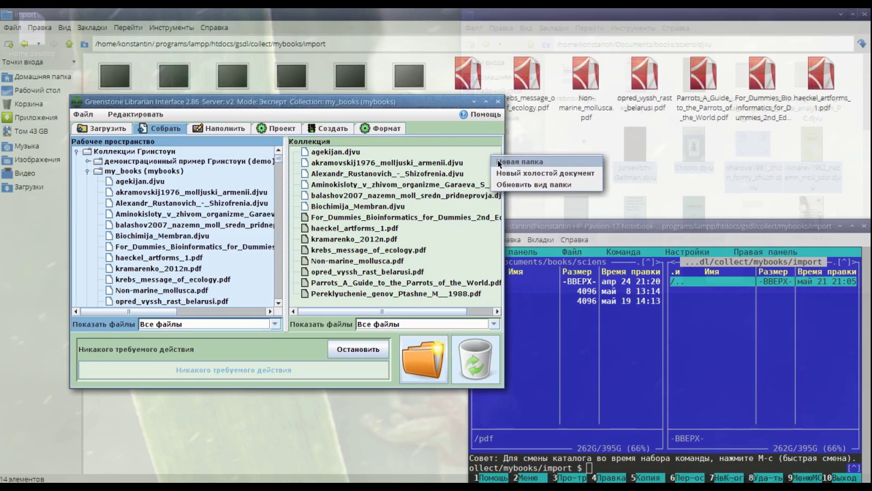
click(499, 164)
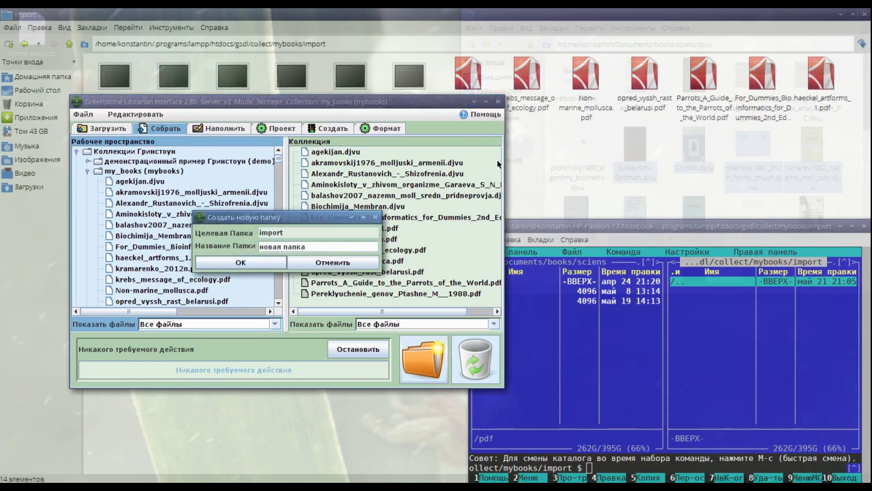
text(djvu)
key(Return)
- Move the files from agekijan.djvu through Biochimija_Membran.djvu into the collection's djvu folder
click(358, 215)
shift+click(325, 167)
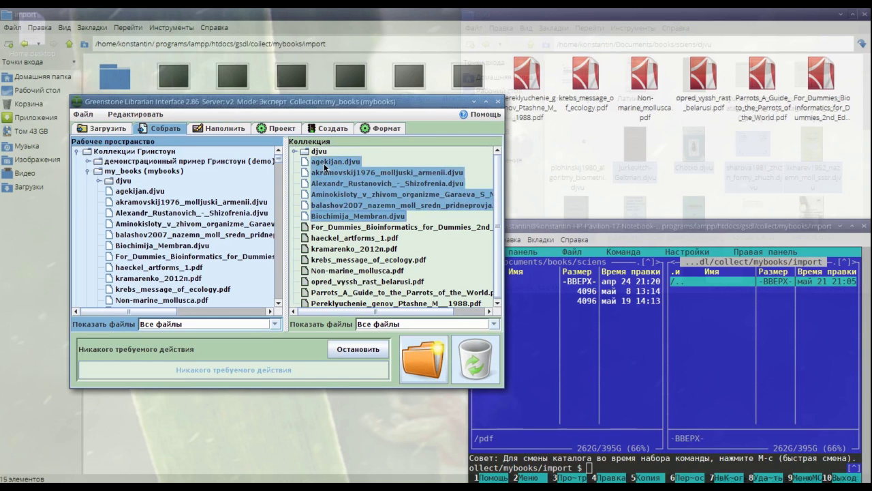
drag(324, 162, 315, 154)
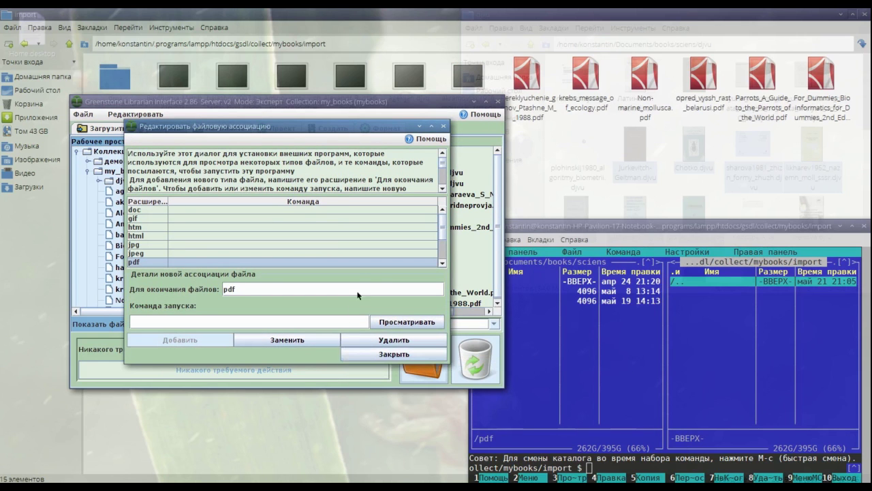
- Create a new folder named pdf at the top level of the my_books collection
click(361, 241)
click(344, 267)
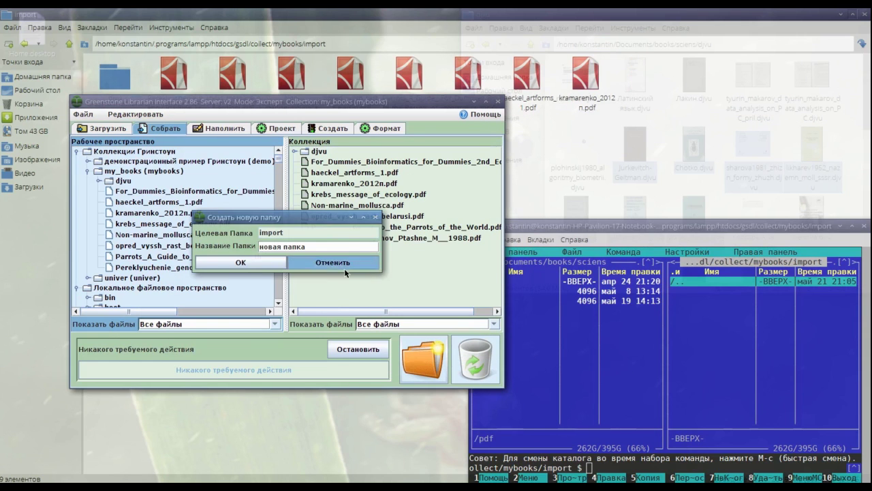
right_click(344, 268)
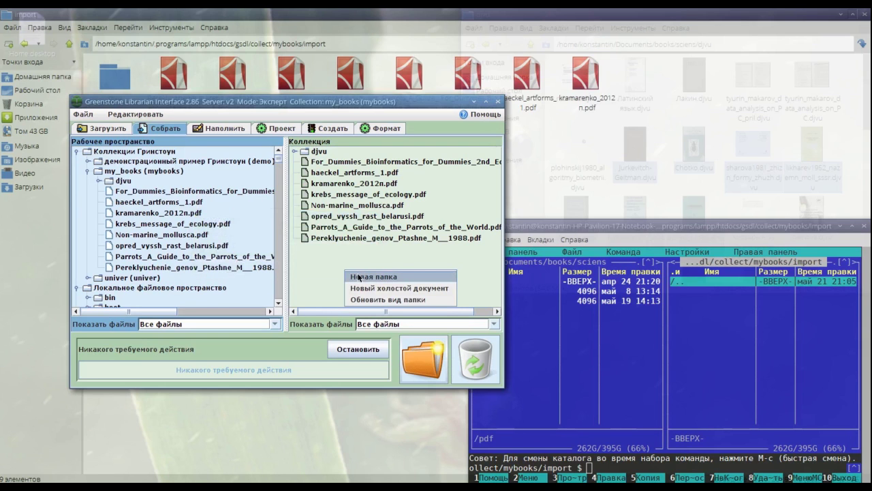
click(359, 277)
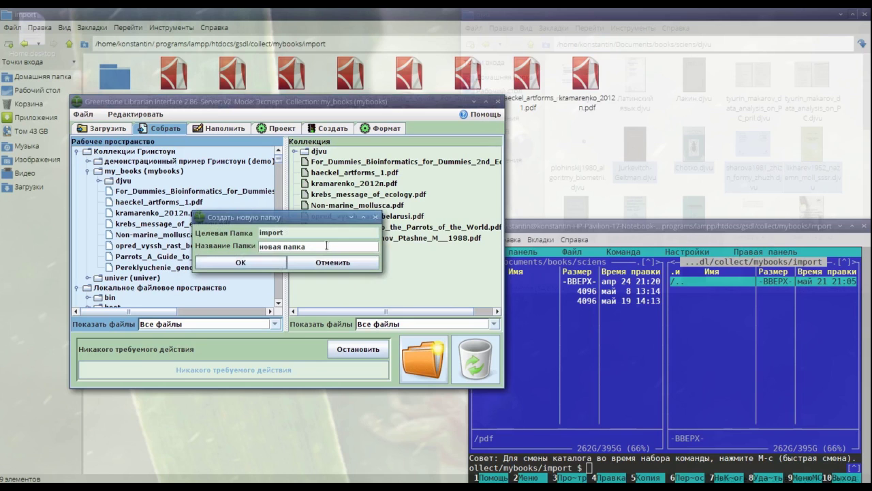
key(BackSpace)
key(BackSpace)
key(BackSpace)
key(BackSpace)
key(BackSpace)
key(BackSpace)
key(BackSpace)
key(BackSpace)
key(BackSpace)
key(BackSpace)
key(BackSpace)
text(н)
key(BackSpace)
text(pdf)
click(251, 263)
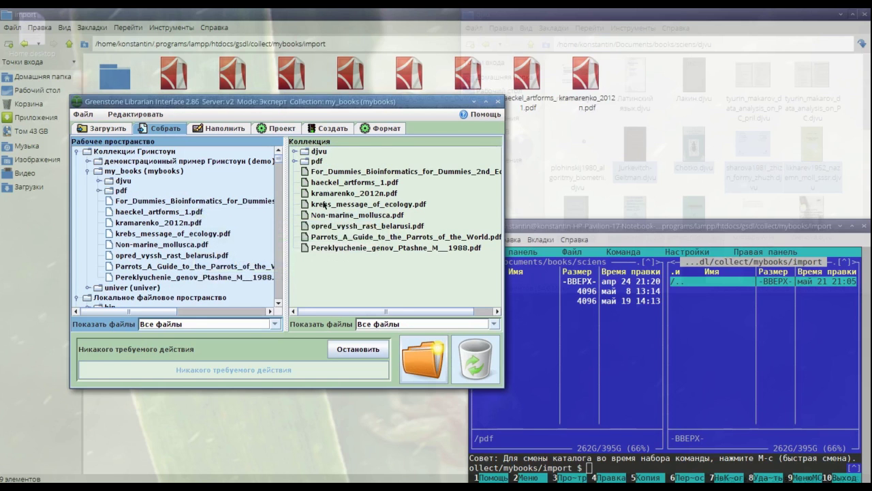
- Move the files from For_Dummies_Bioinformatics through Pereklyuchenie_genov into the collection's pdf folder
click(325, 172)
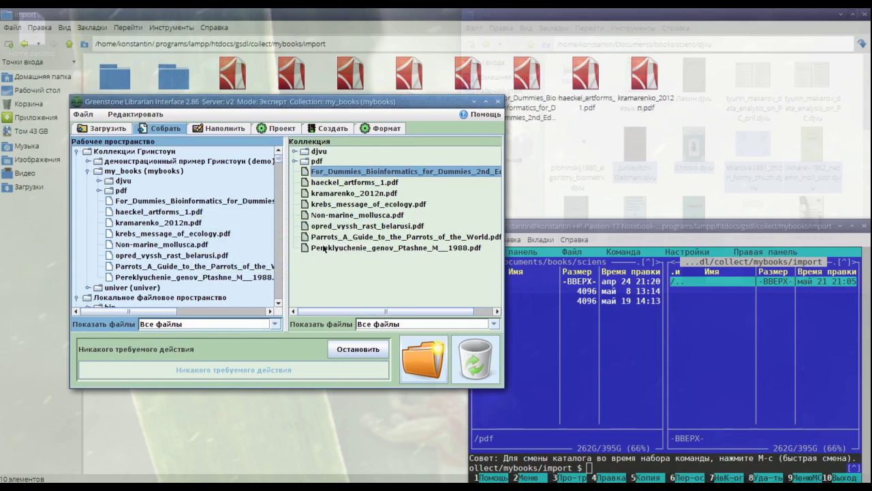
shift+click(325, 248)
drag(324, 248, 313, 166)
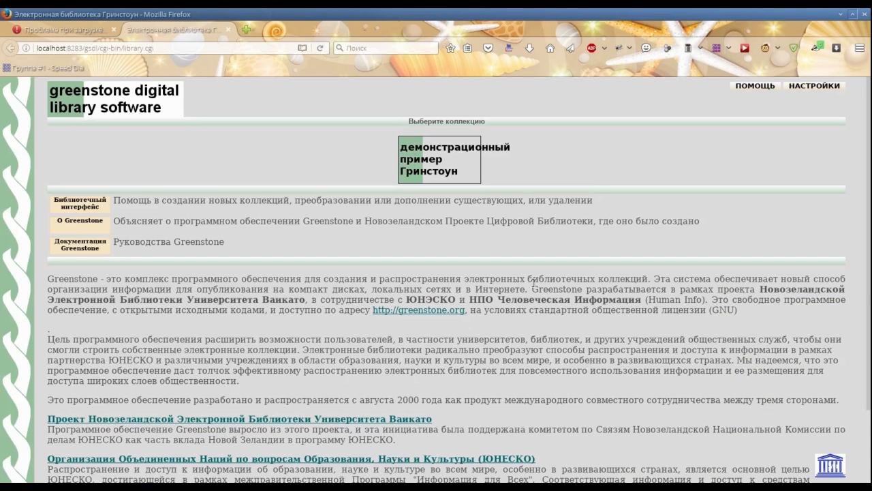
- In Firefox, open the demonstration collection from the Greenstone library home page and return to the home page
click(512, 168)
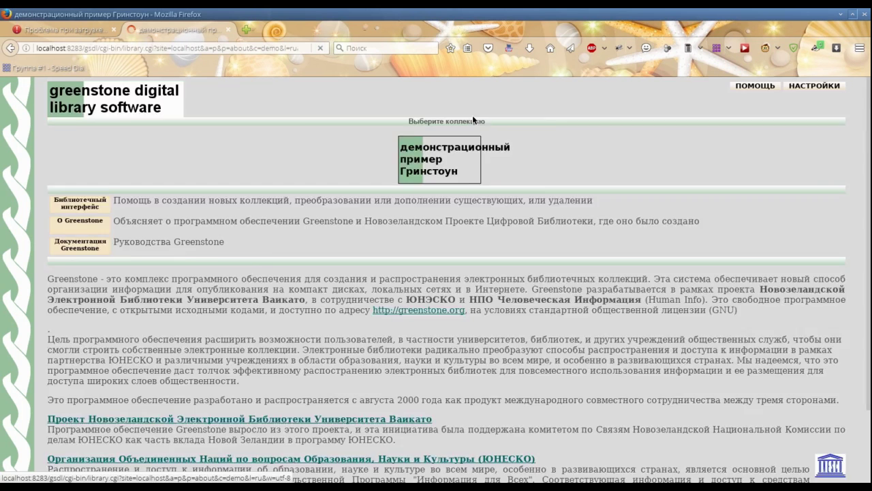
click(17, 48)
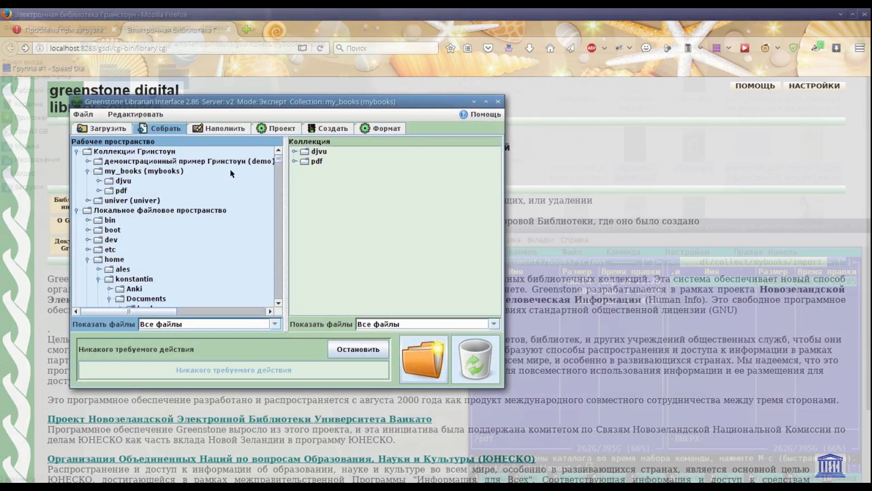
- In the Greenstone Librarian Interface, build the my_books collection with full rebuild and dismiss the build result message
click(333, 128)
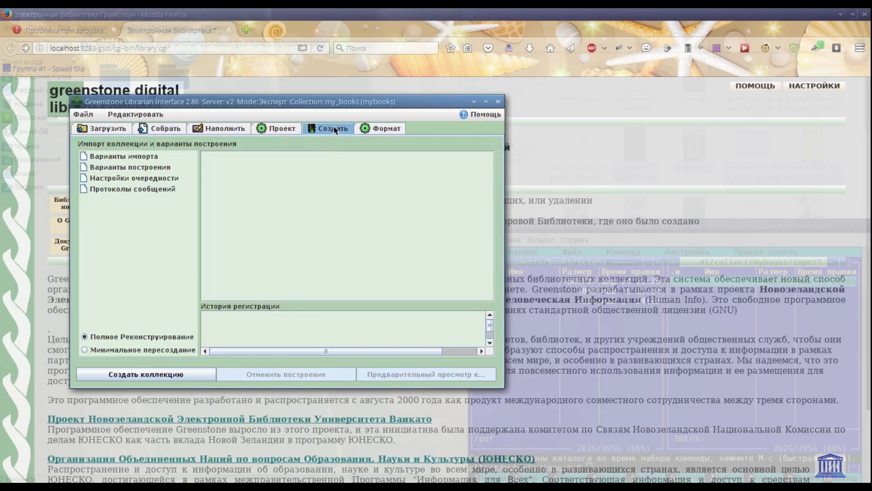
click(132, 374)
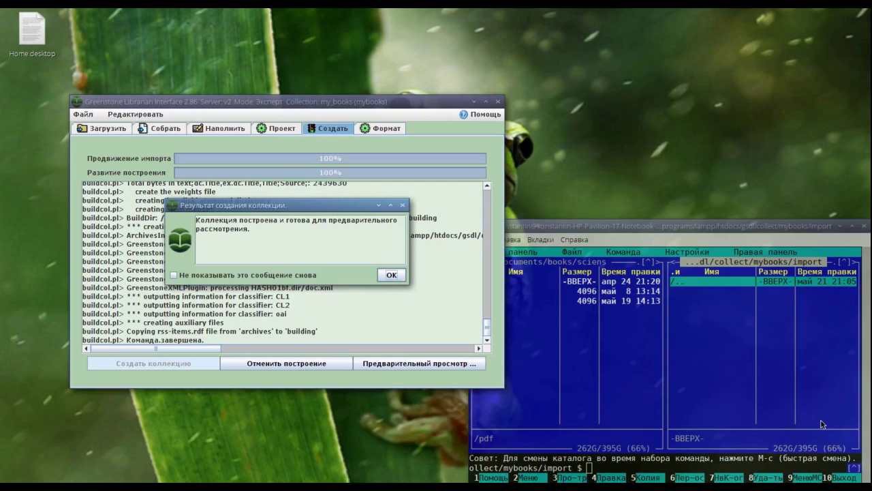
click(390, 276)
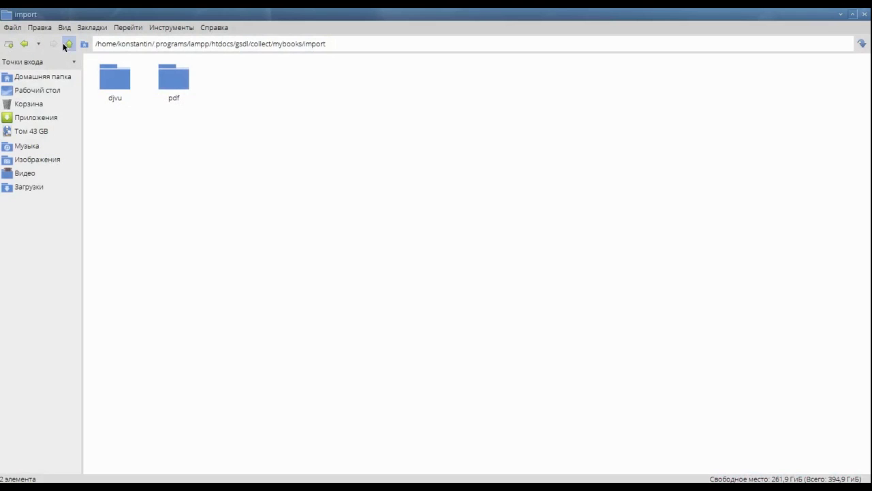
- In the file manager, open HASH01bf.dir in the mybooks archives folder and look through its files
click(63, 43)
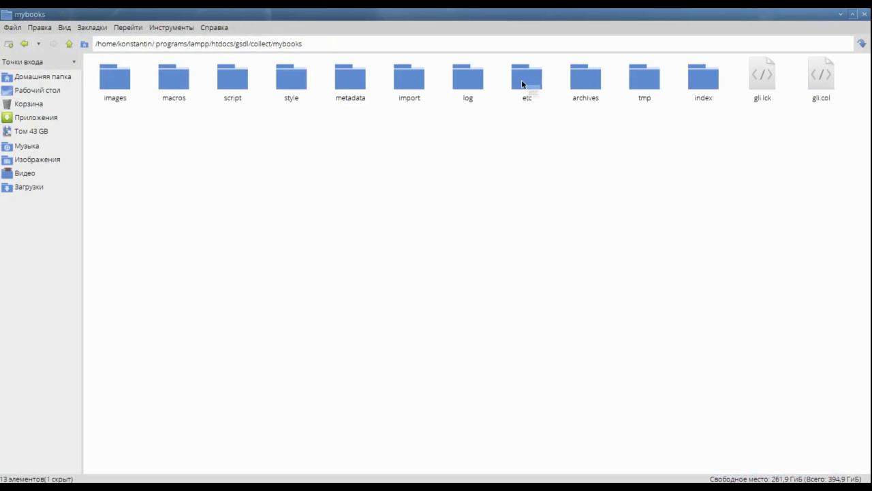
double_click(590, 82)
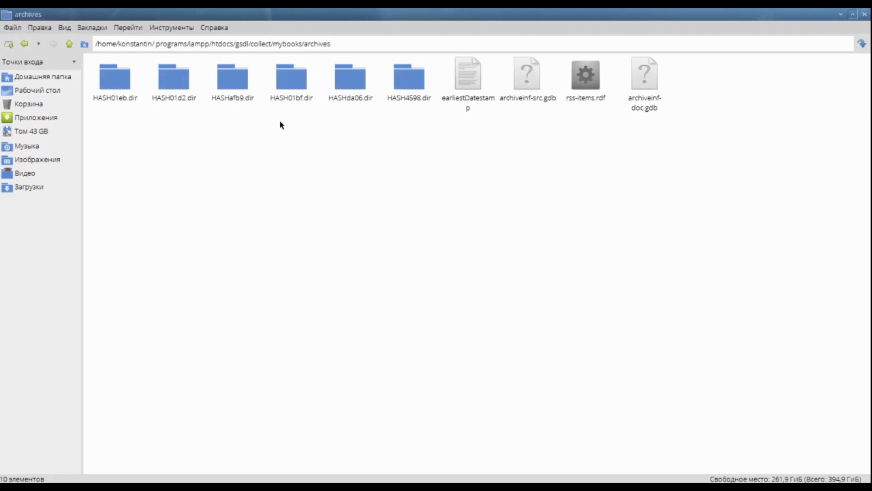
double_click(295, 93)
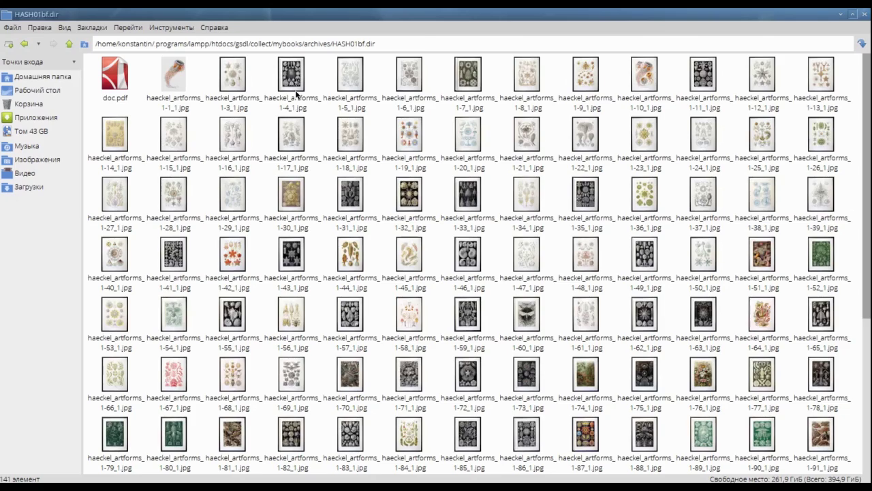
scroll(295, 94, down, 5)
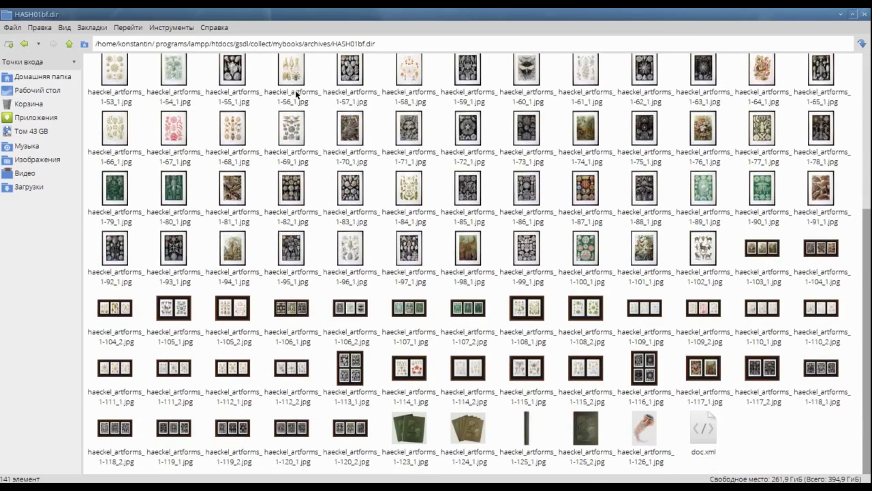
scroll(295, 94, up, 5)
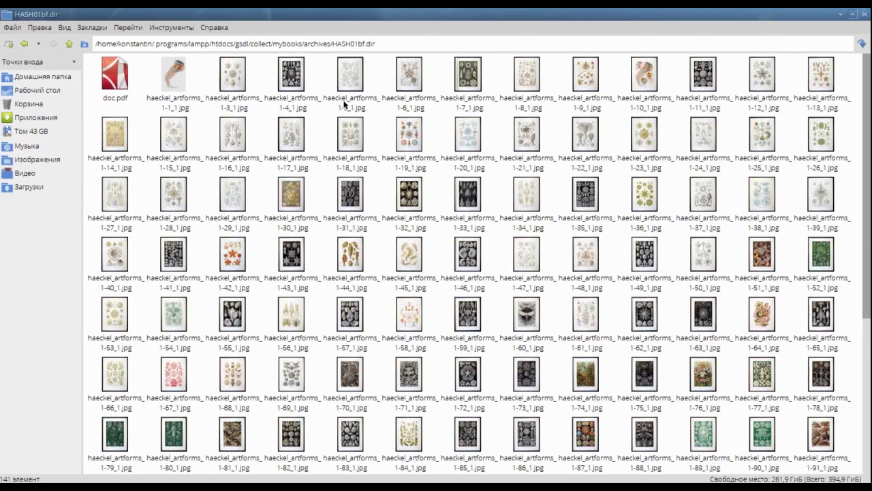
scroll(344, 104, down, 1)
scroll(344, 103, up, 1)
- View doc.pdf from HASH01bf.dir, close it, and go back up to the collect folder
click(128, 79)
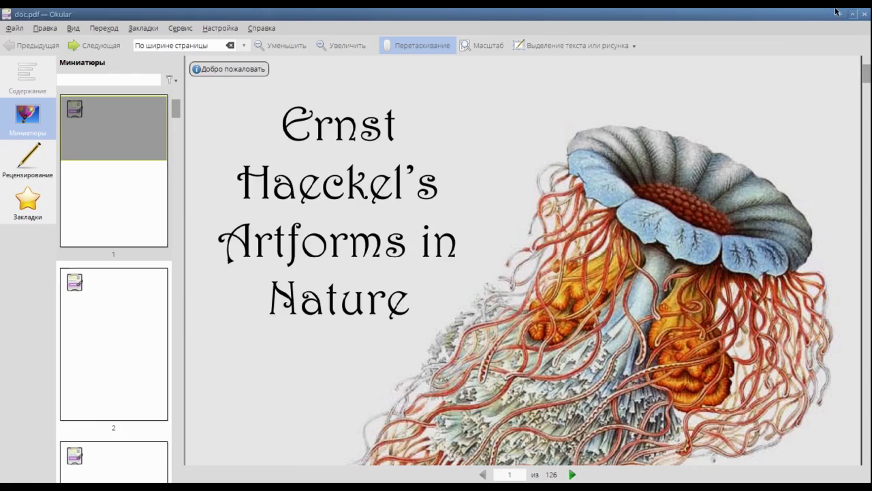
click(864, 14)
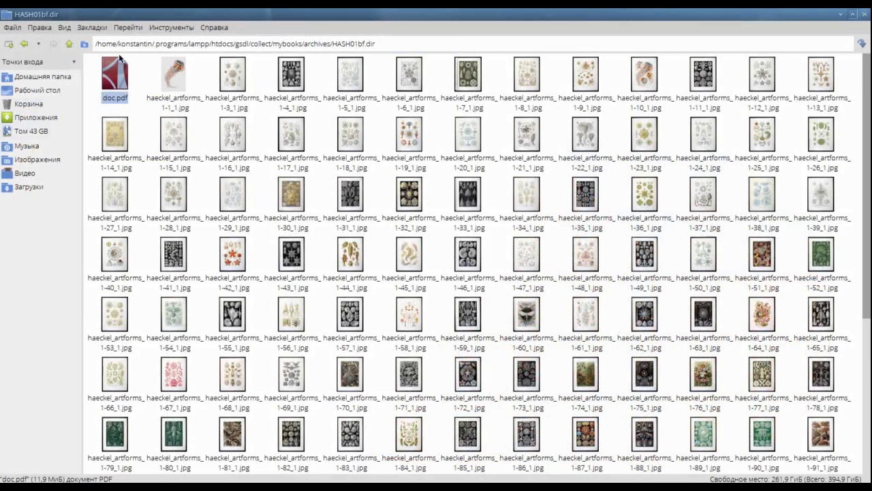
click(72, 44)
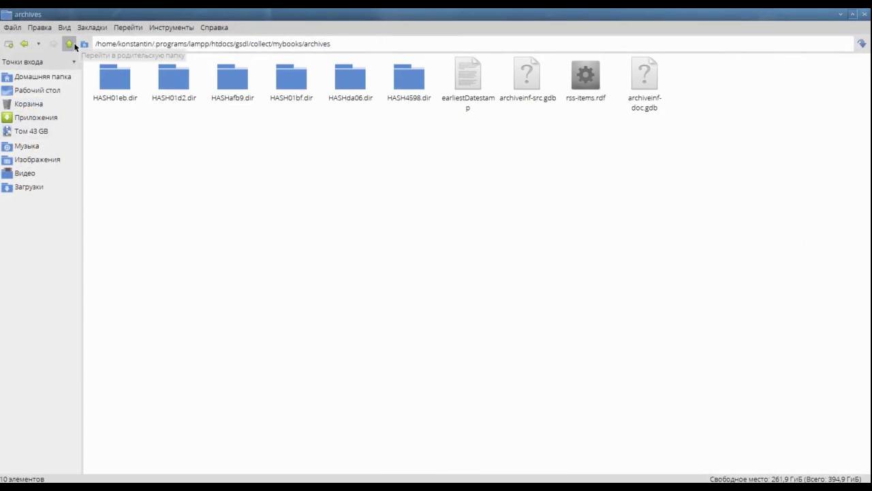
click(71, 44)
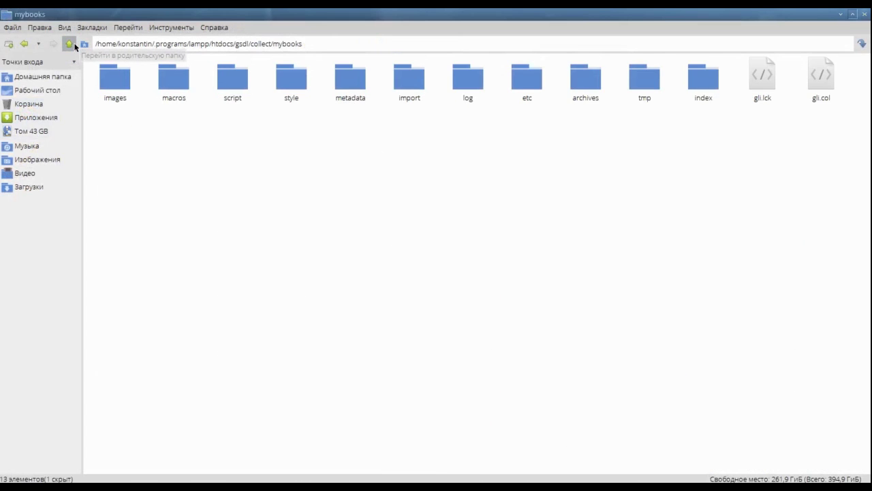
click(71, 44)
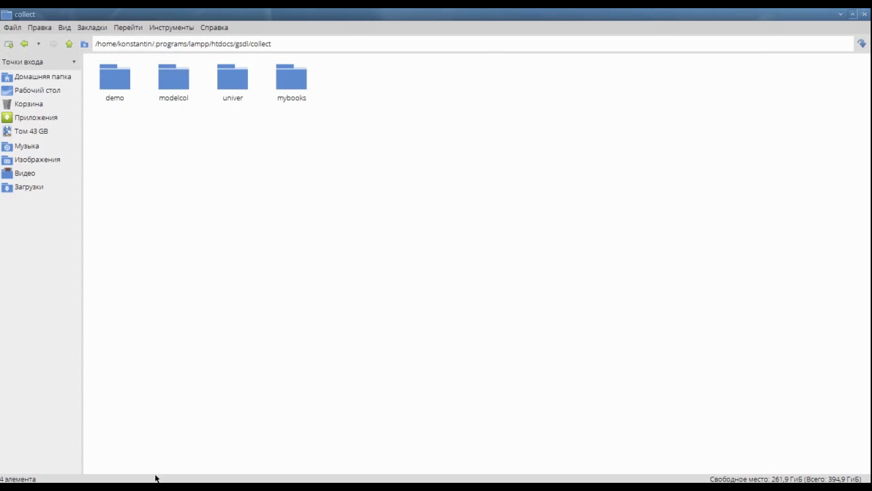
- Switch to Firefox, reload the Greenstone library home page and open the my_books collection
key(alt+Tab)
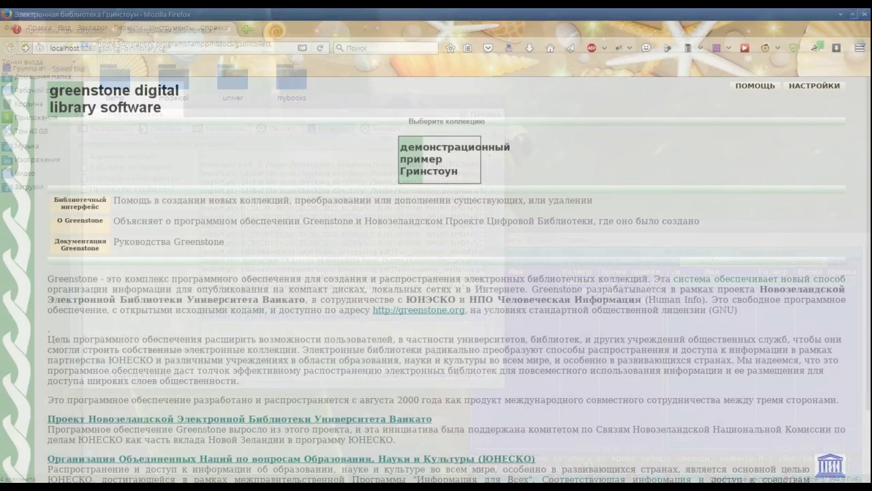
click(320, 48)
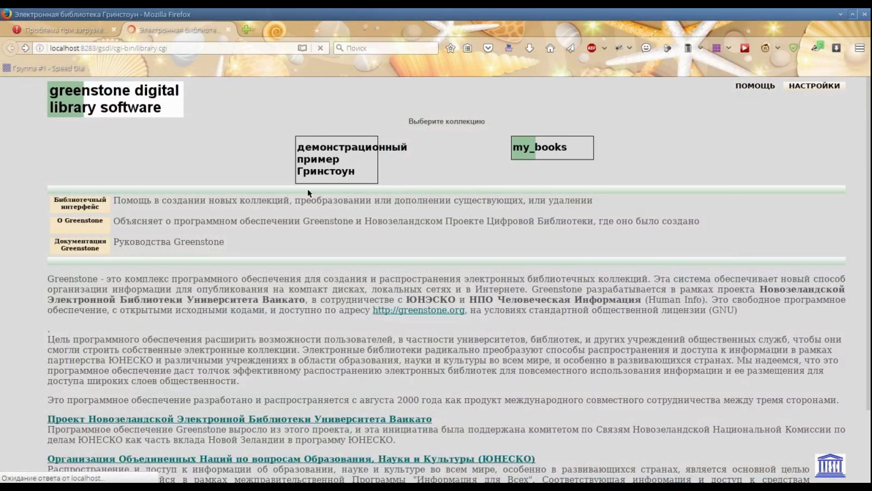
click(540, 148)
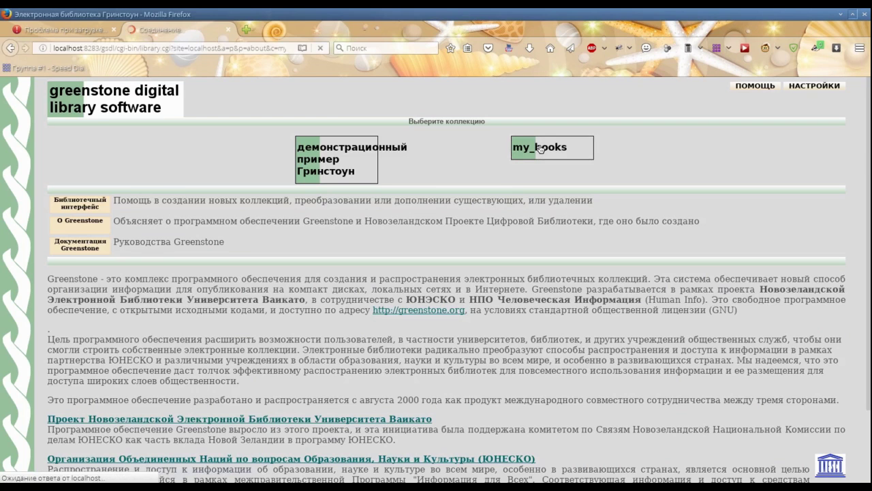